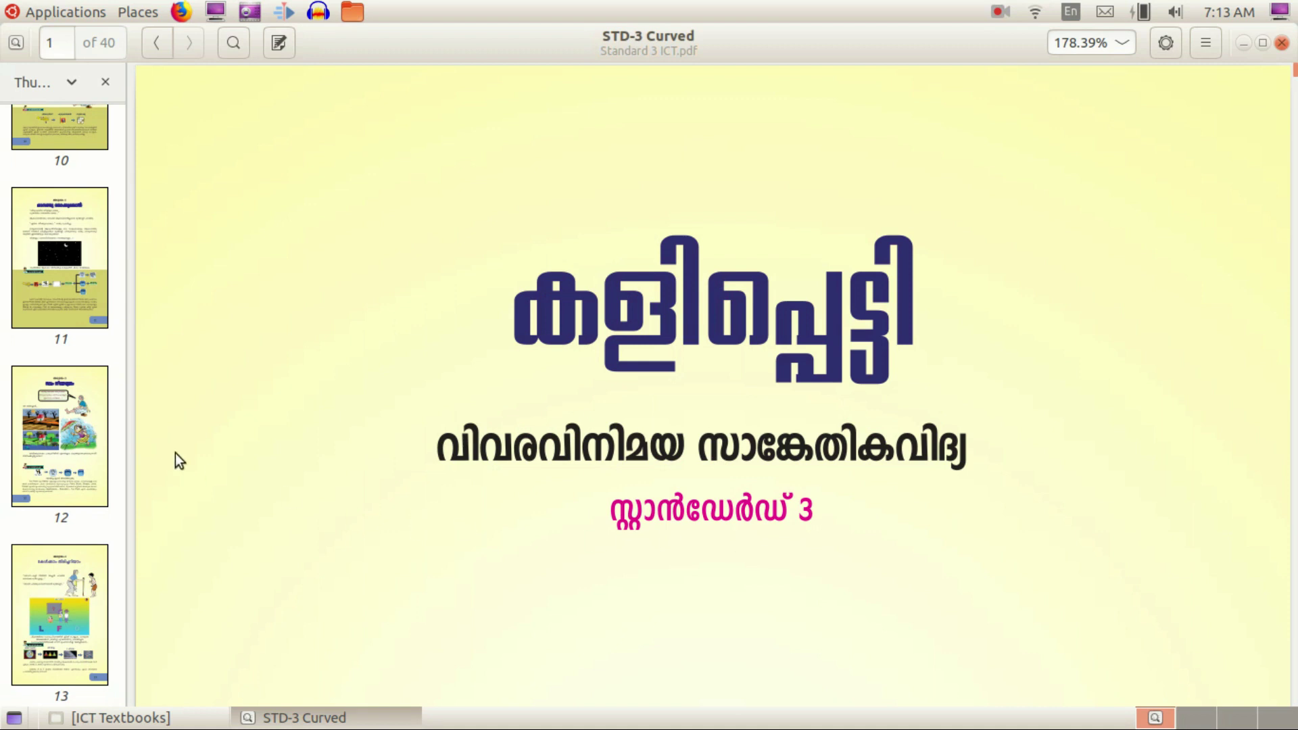
# Step: Open page 11 of the textbook and read Chapter 4's night-sky drawing activity and its Tux Paint tool diagram
pyautogui.click(53, 221)
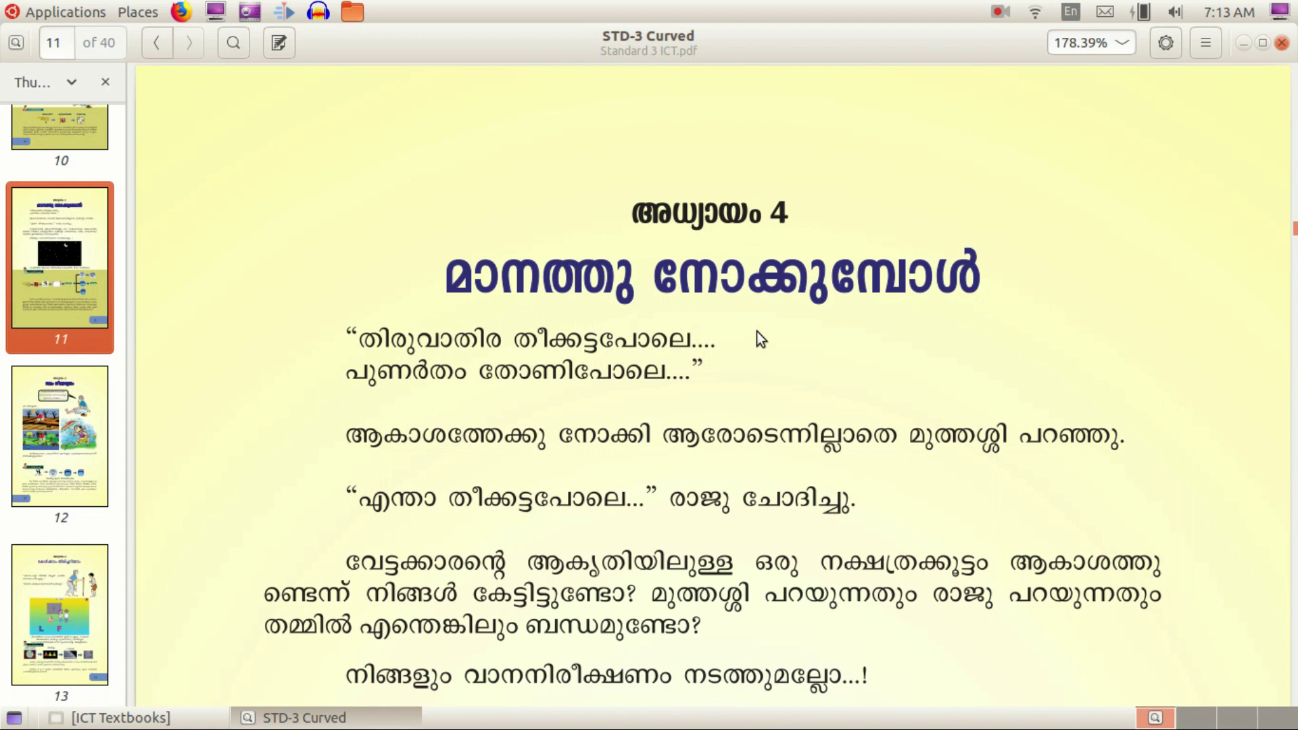
pyautogui.scroll(-2, 759, 336)
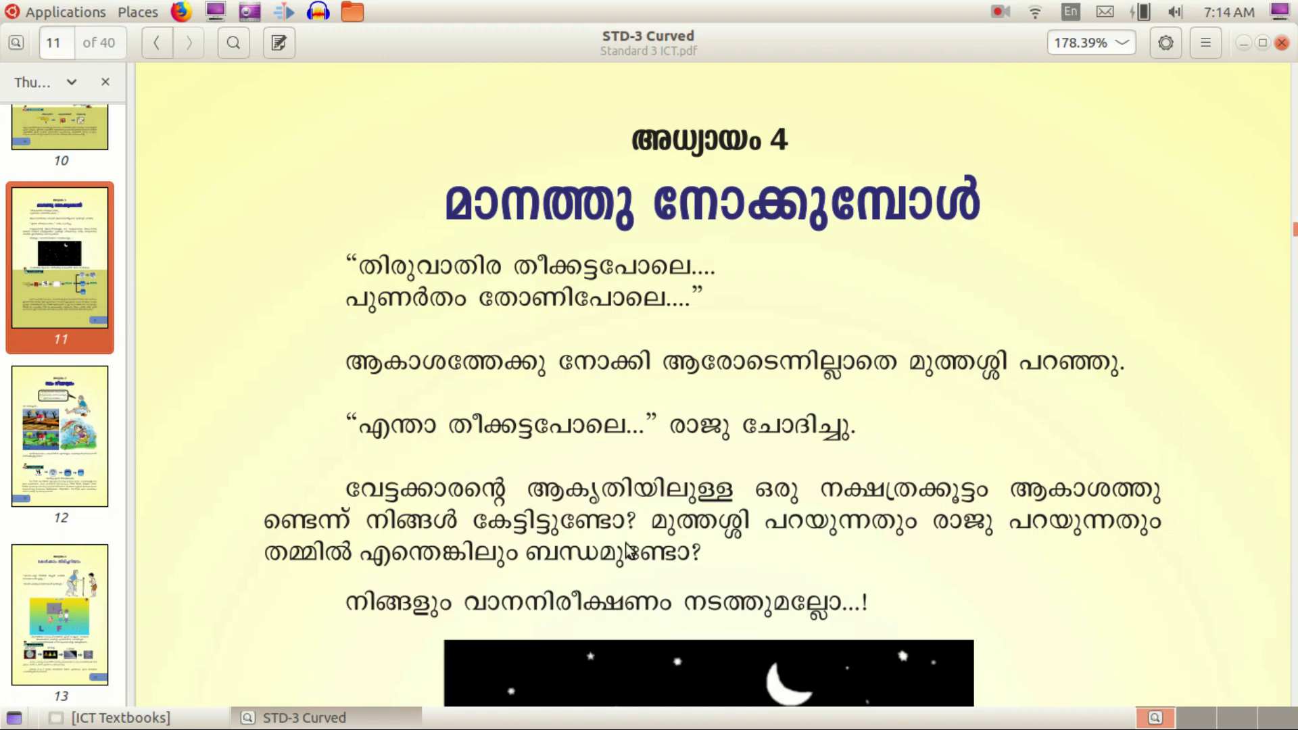
pyautogui.scroll(-2, 745, 561)
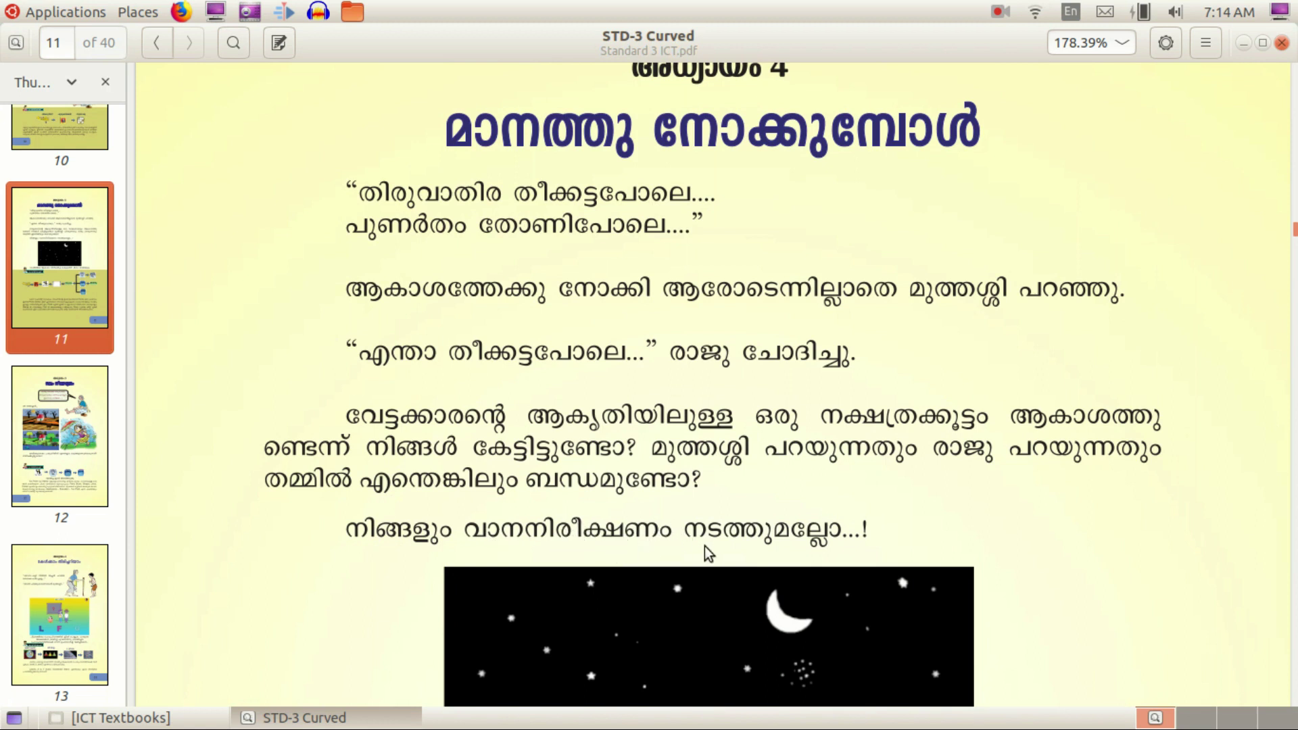
pyautogui.scroll(-5, 708, 552)
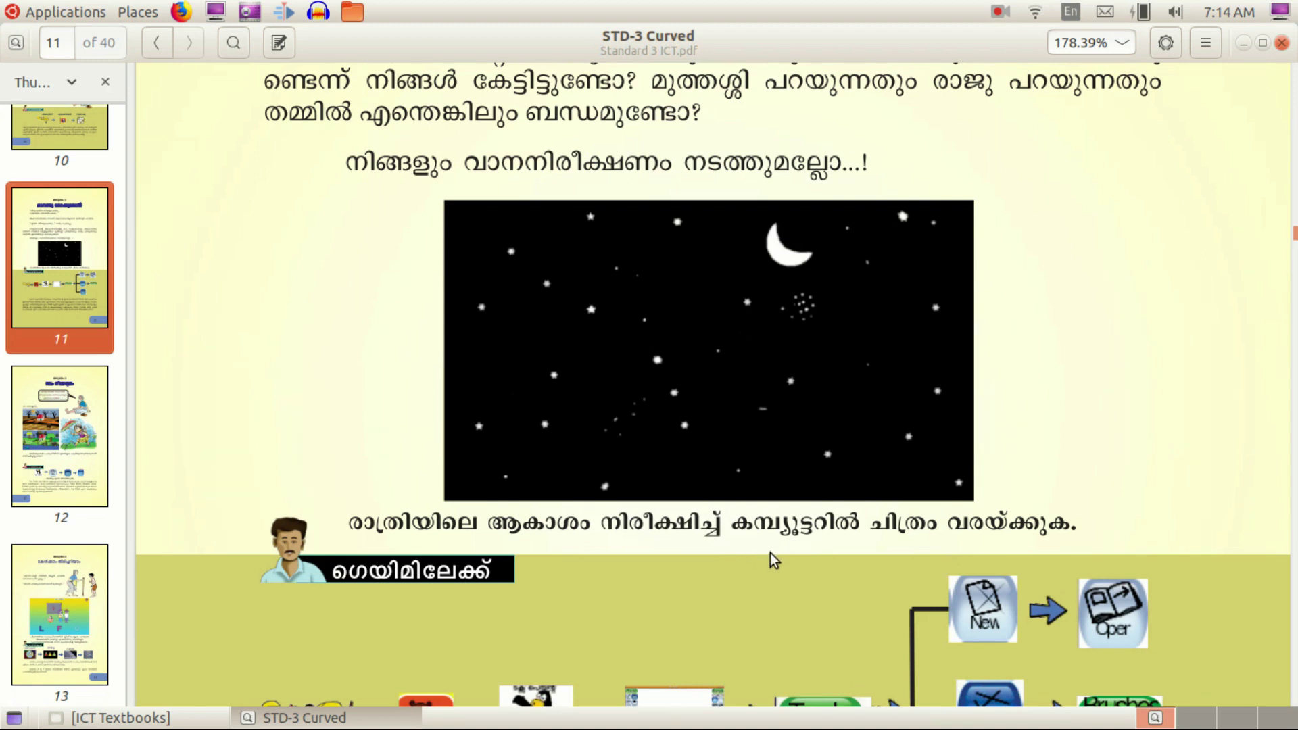
pyautogui.scroll(-3, 665, 555)
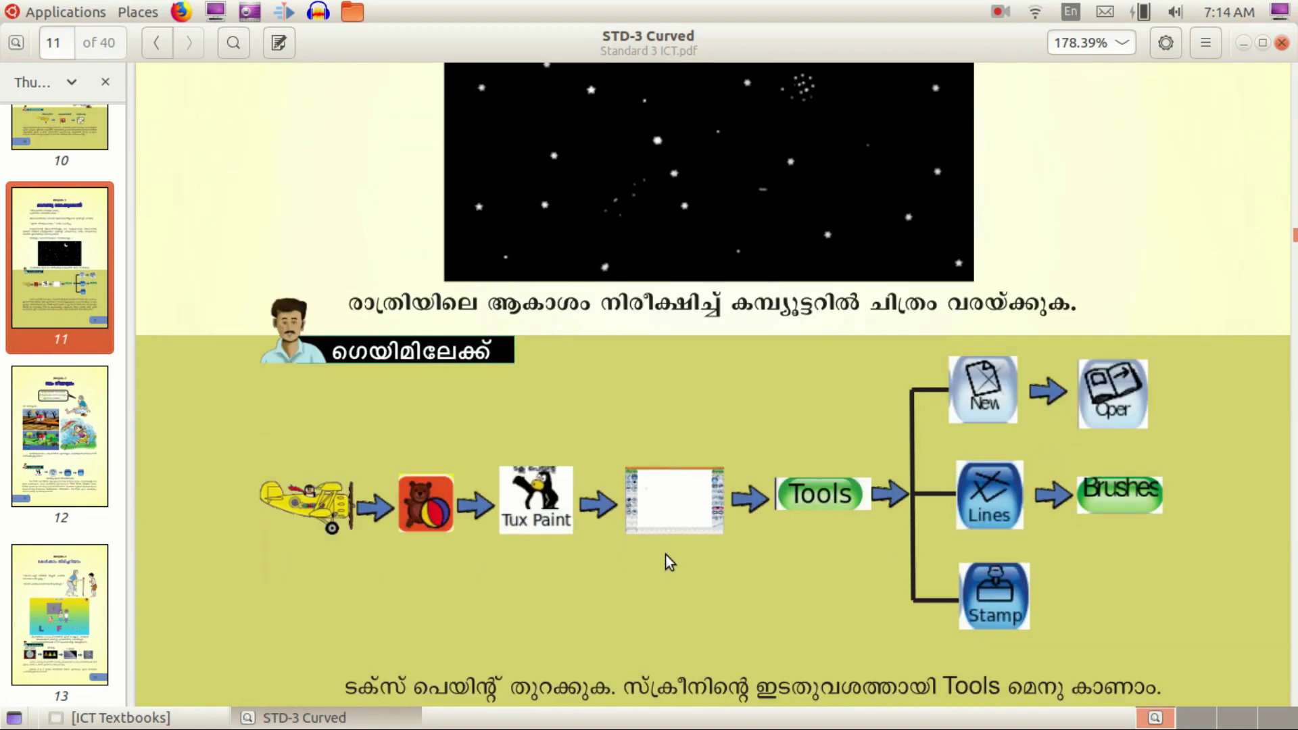
pyautogui.scroll(-3, 665, 554)
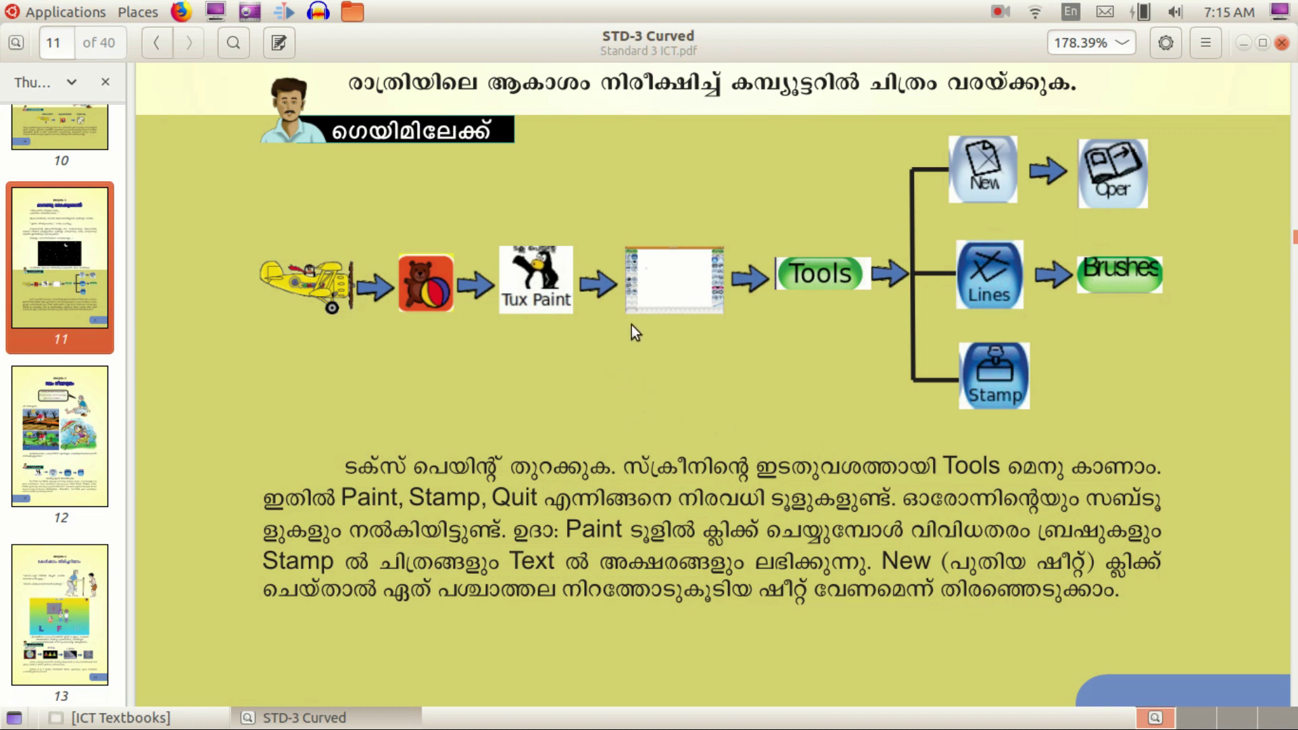
pyautogui.scroll(2, 606, 306)
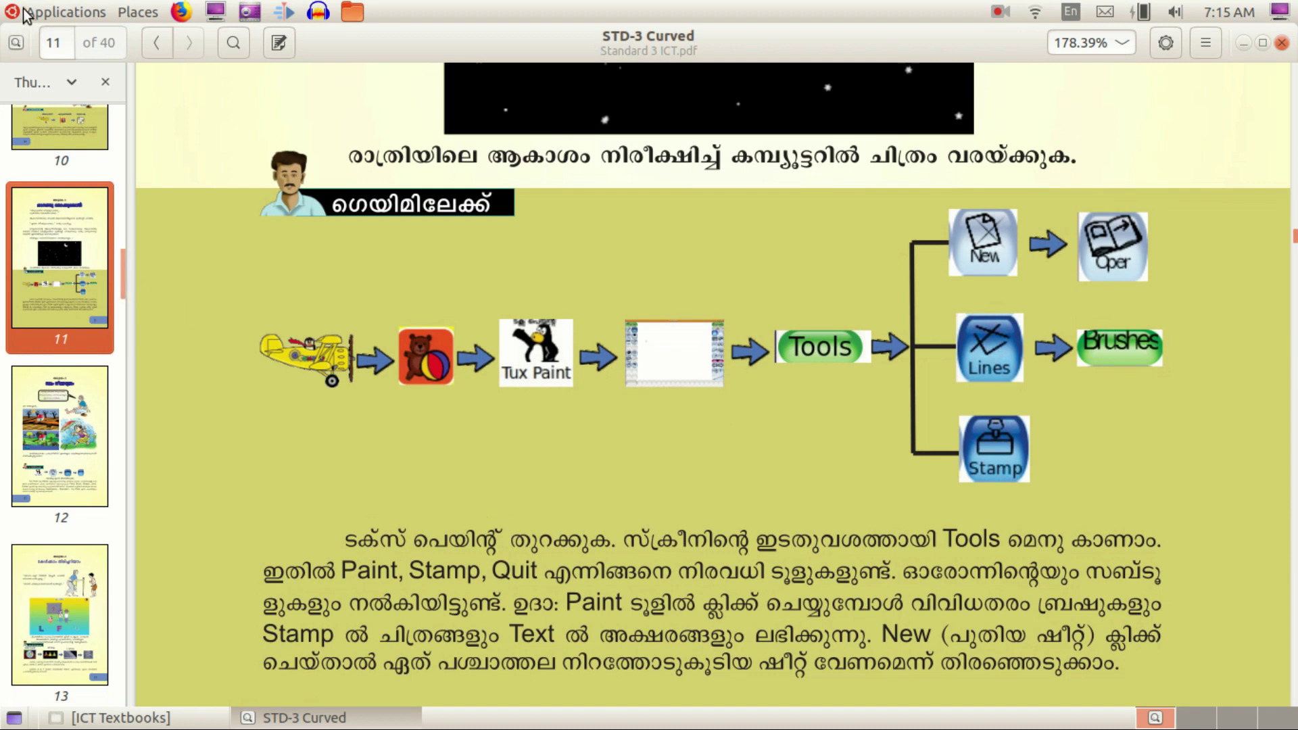
# Step: Launch Tux Paint from the Education applications
pyautogui.click(46, 12)
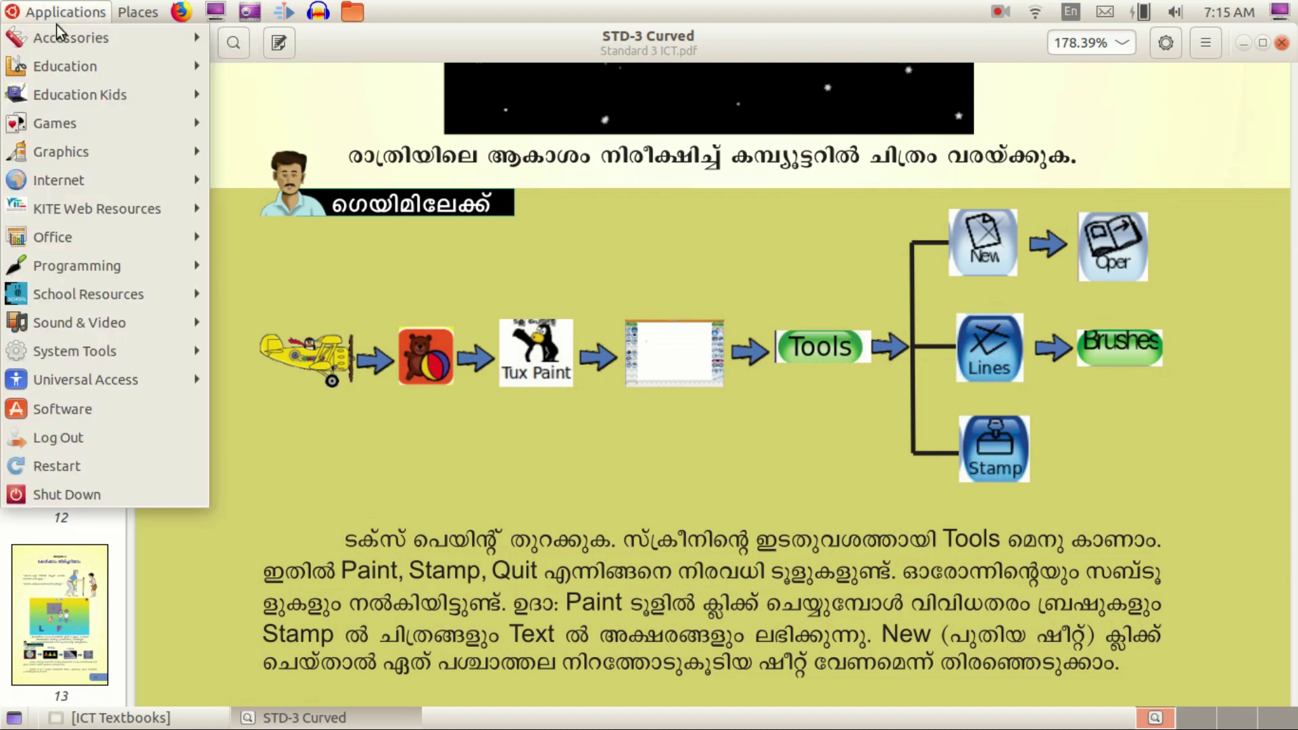
pyautogui.moveTo(75, 63)
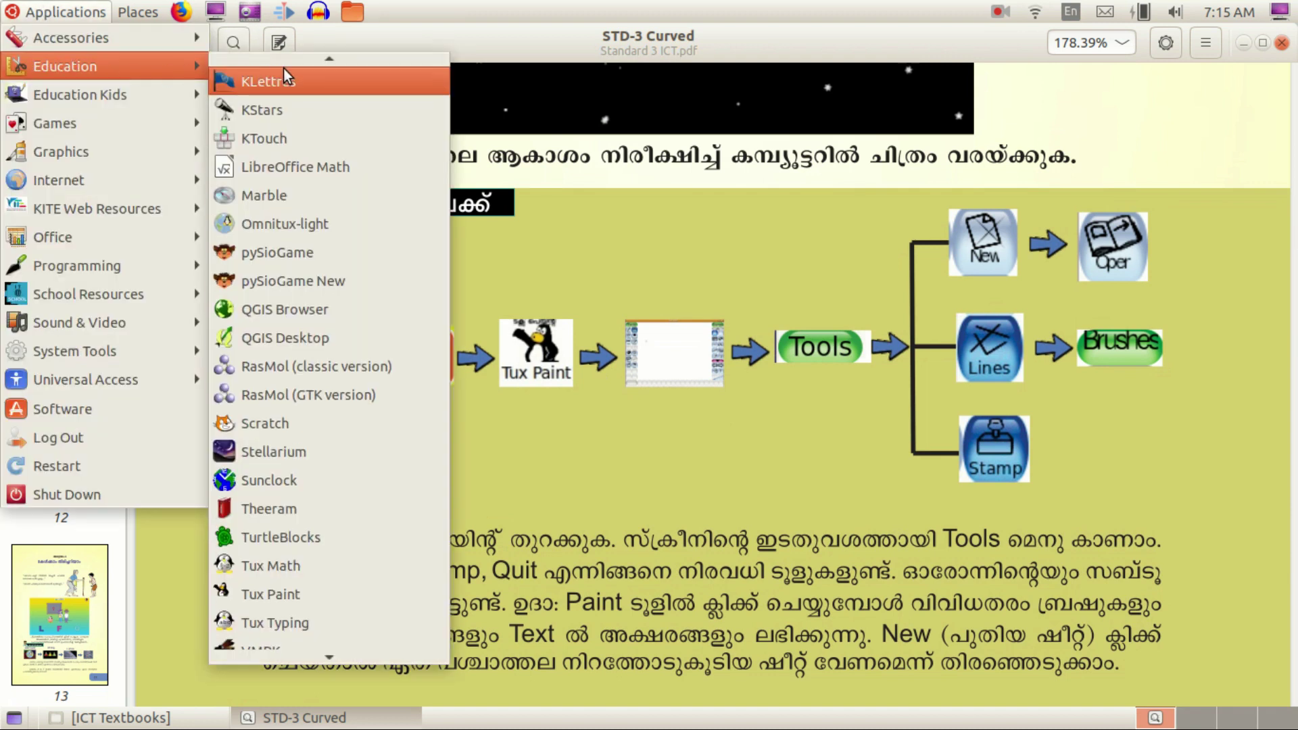
pyautogui.scroll(-1, 297, 486)
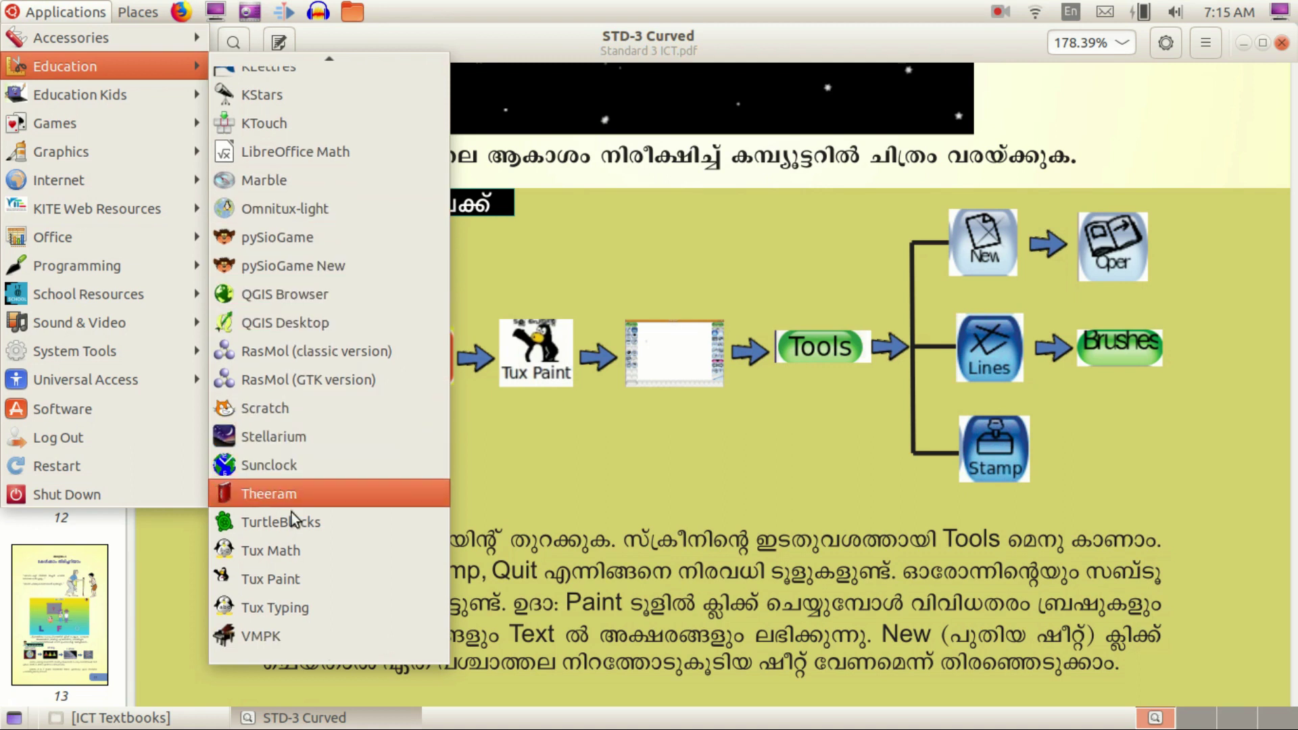
pyautogui.click(277, 581)
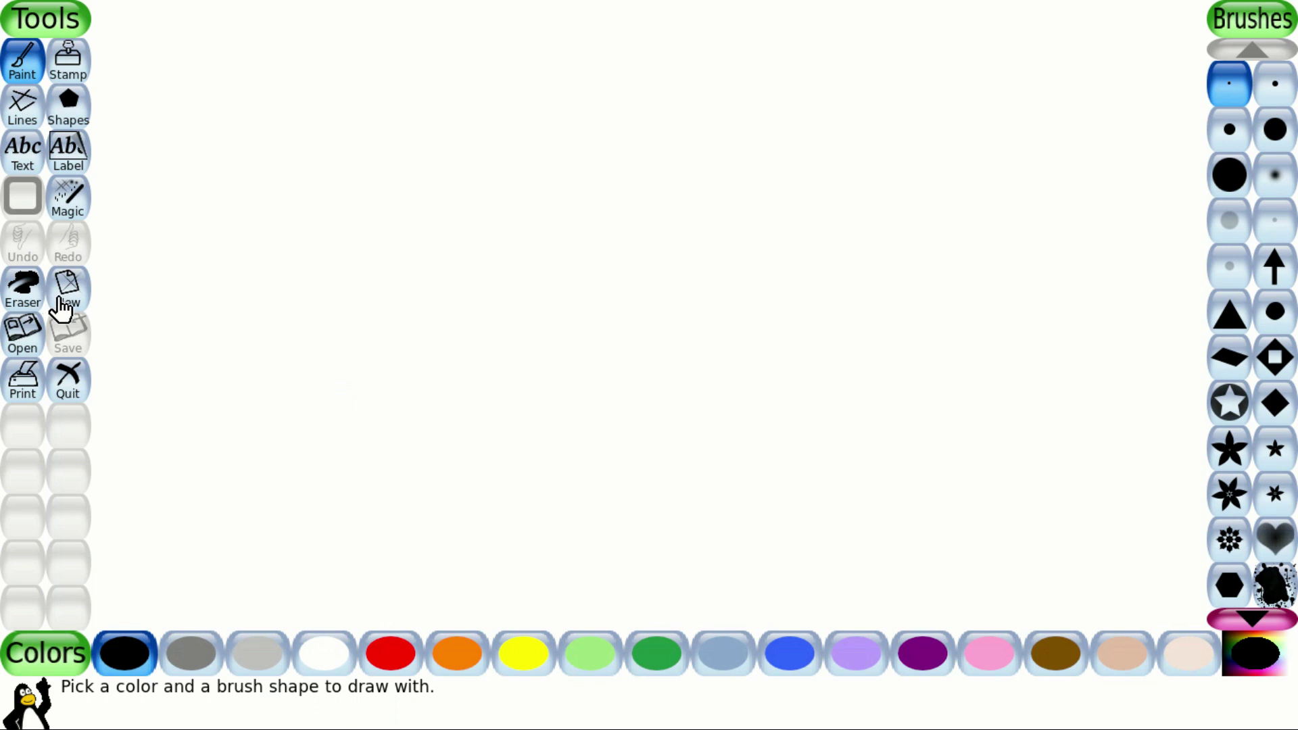
# Step: Start a new drawing with a plain black background
pyautogui.click(61, 306)
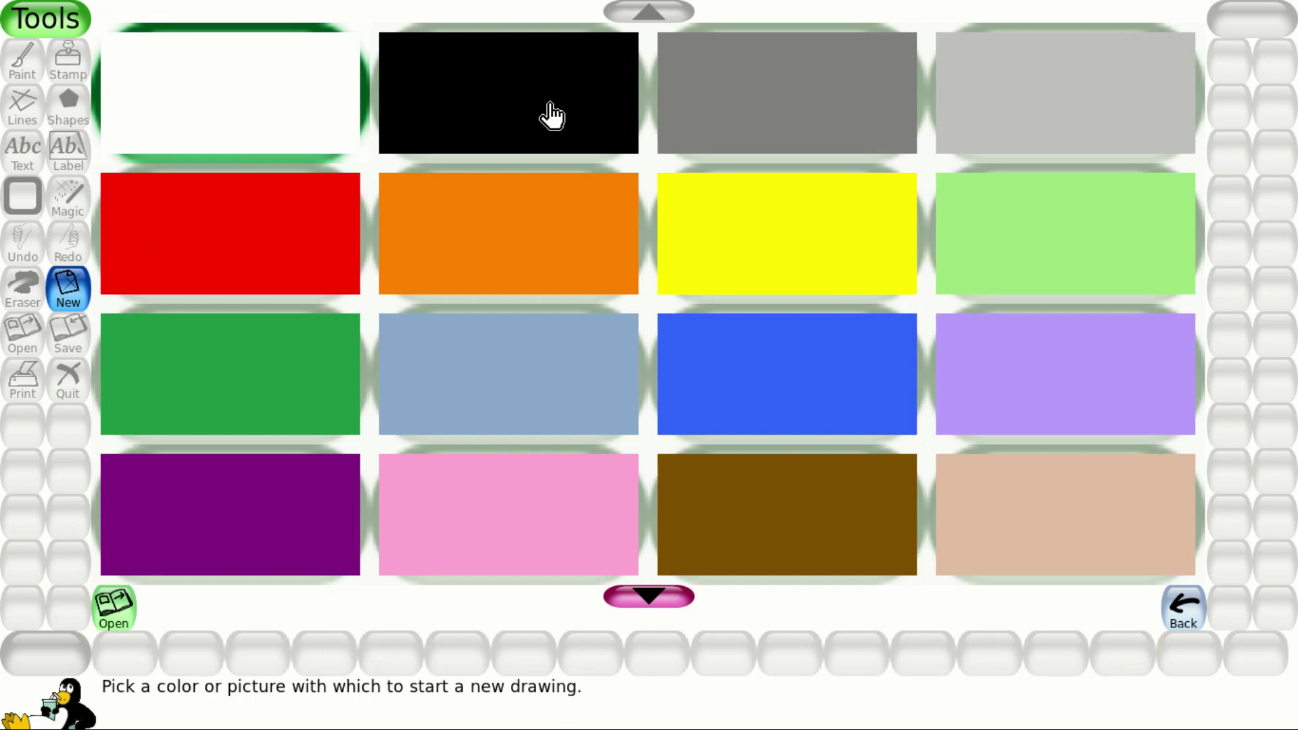
pyautogui.click(512, 103)
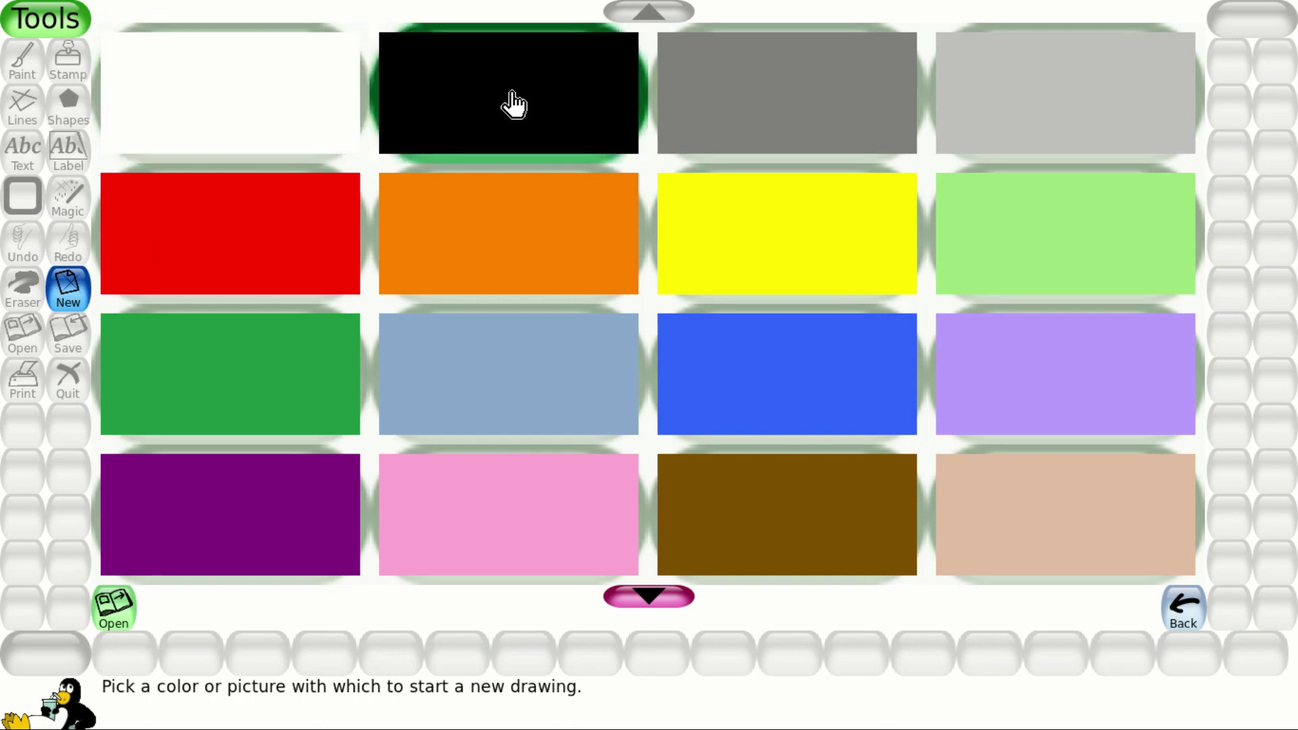
pyautogui.click(127, 613)
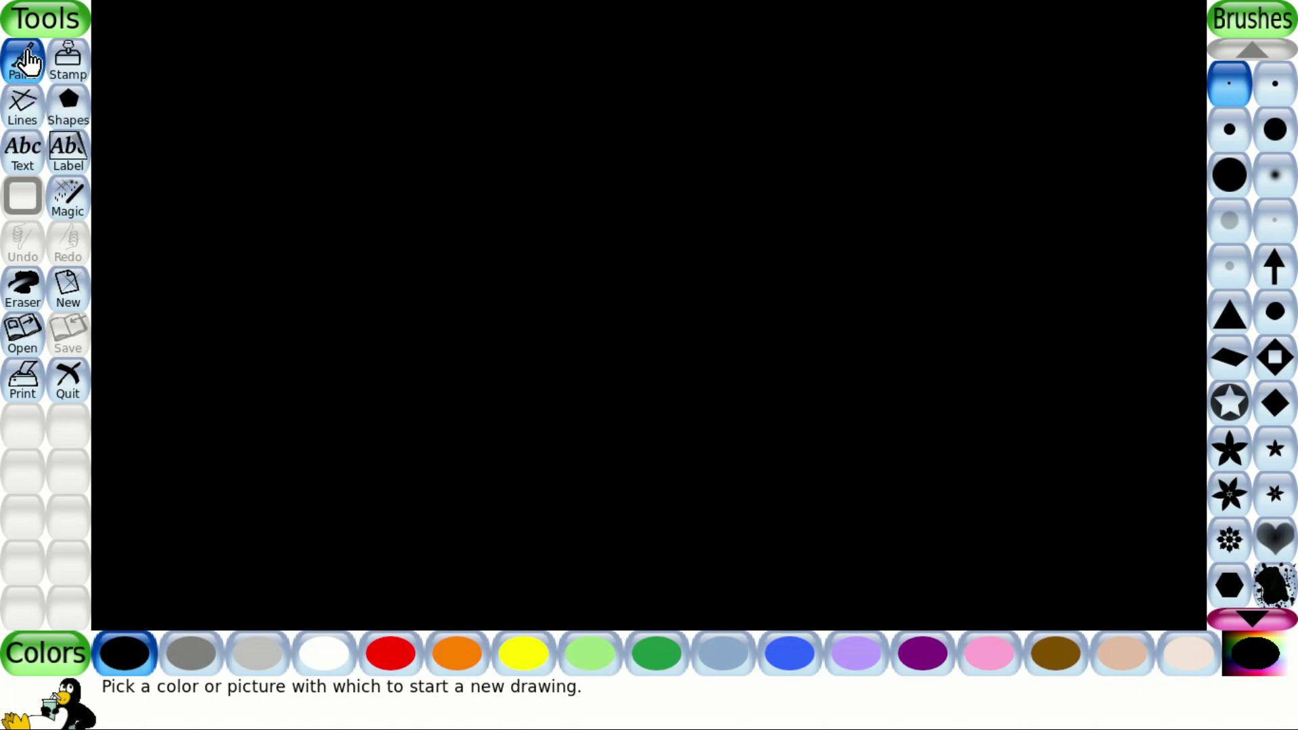
# Step: Set up the Paint tool with the star-in-circle brush and the white colour
pyautogui.click(20, 68)
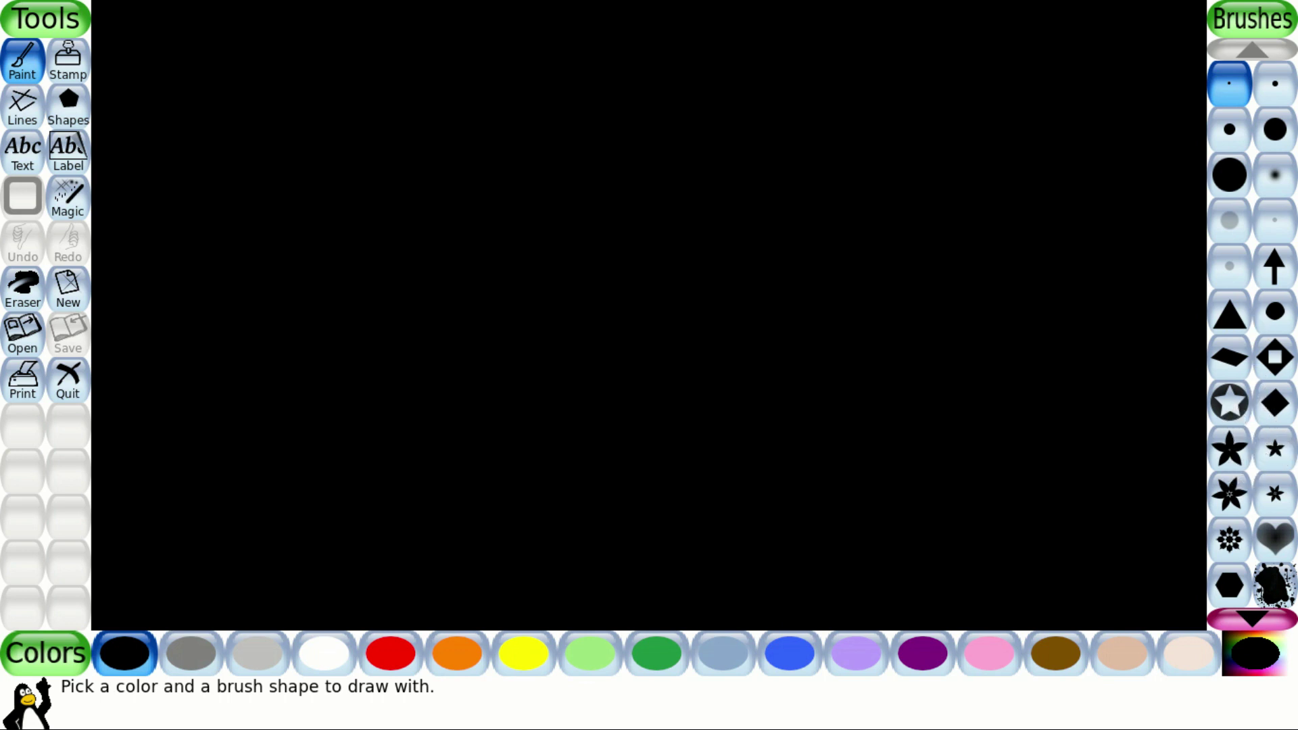
pyautogui.click(1271, 612)
pyautogui.click(1271, 611)
pyautogui.click(1271, 612)
pyautogui.click(1271, 611)
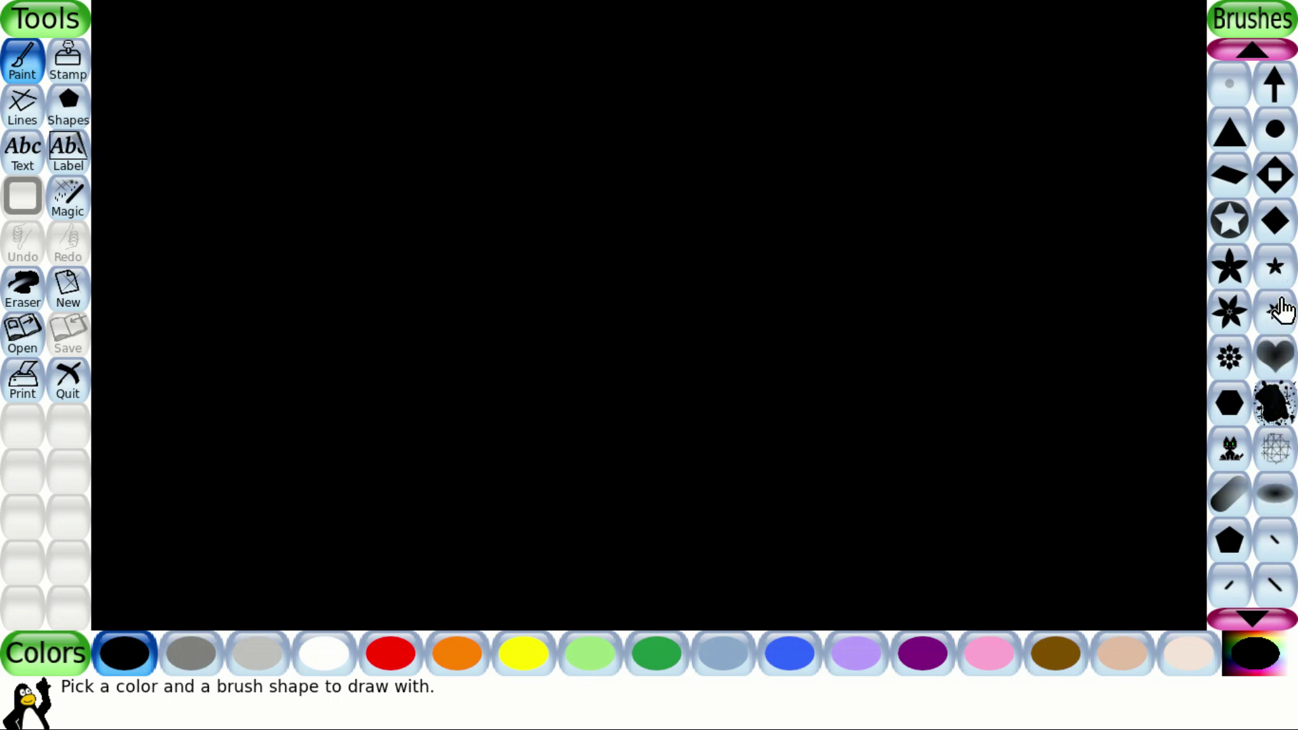
pyautogui.click(1227, 222)
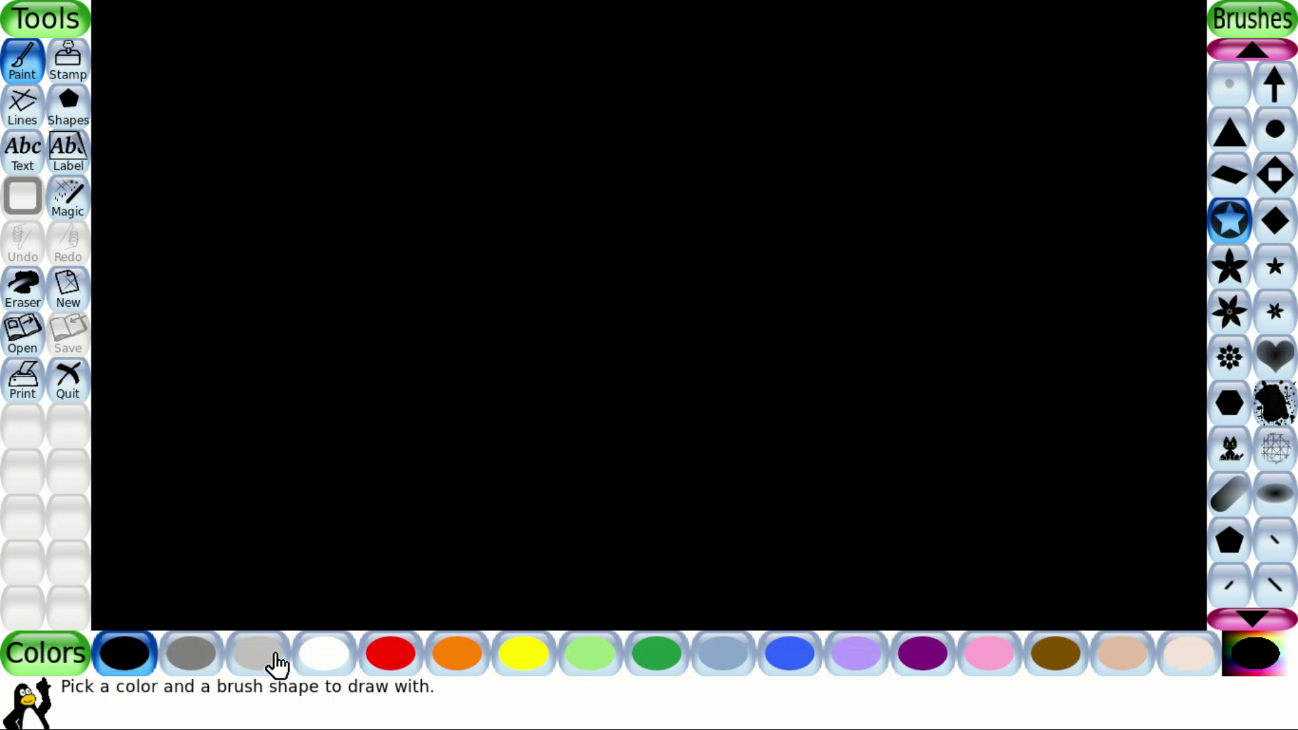
pyautogui.click(328, 663)
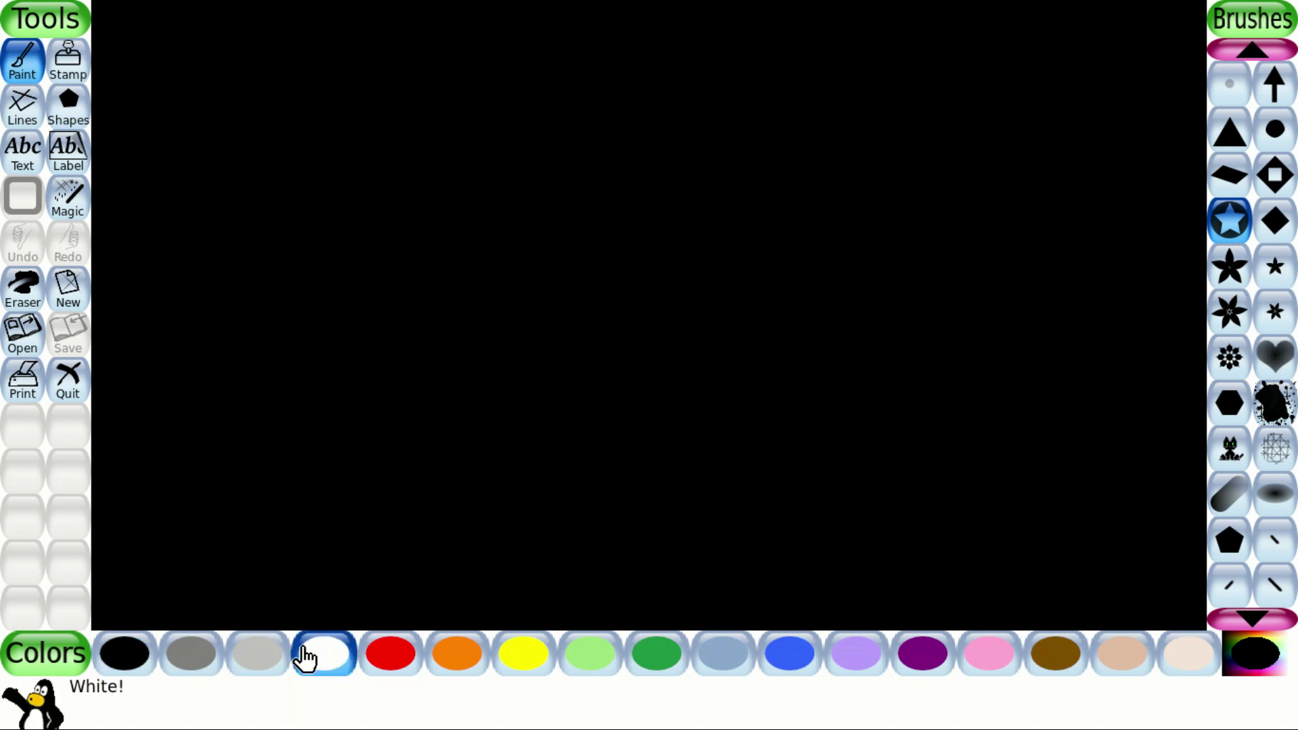
pyautogui.click(191, 51)
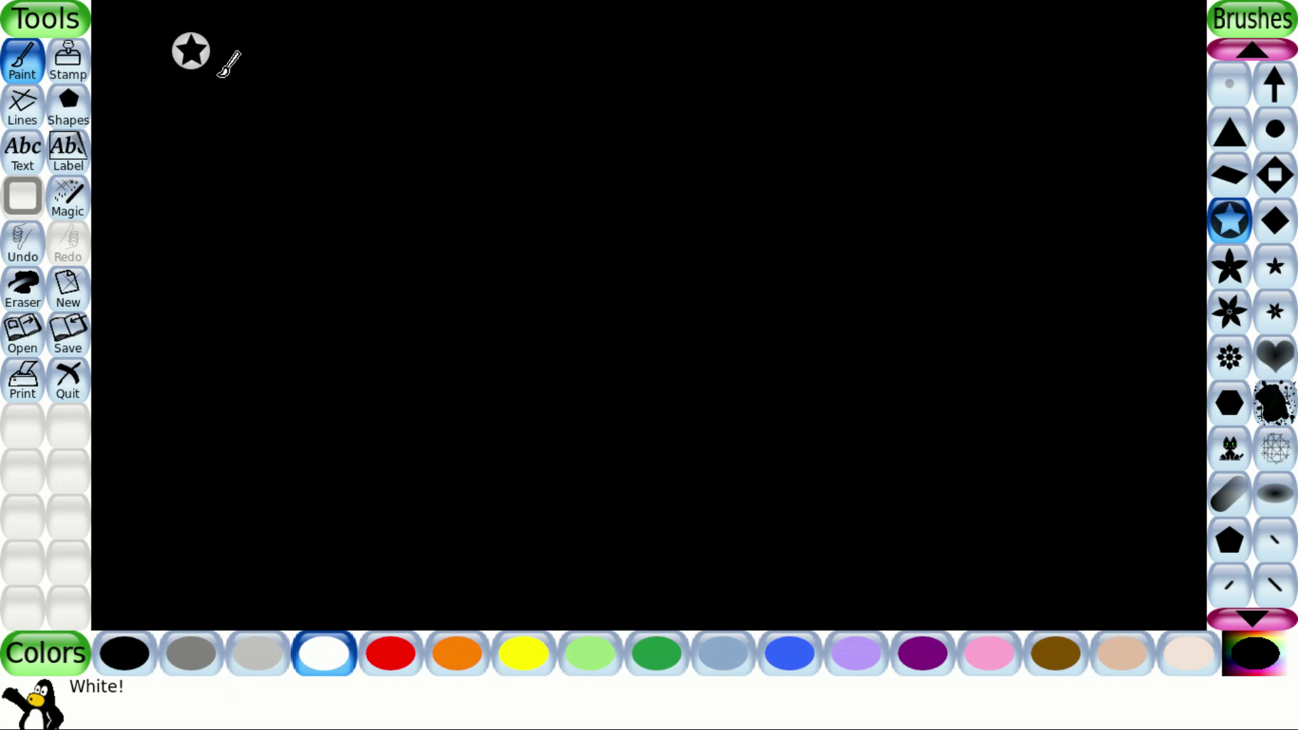
pyautogui.click(316, 53)
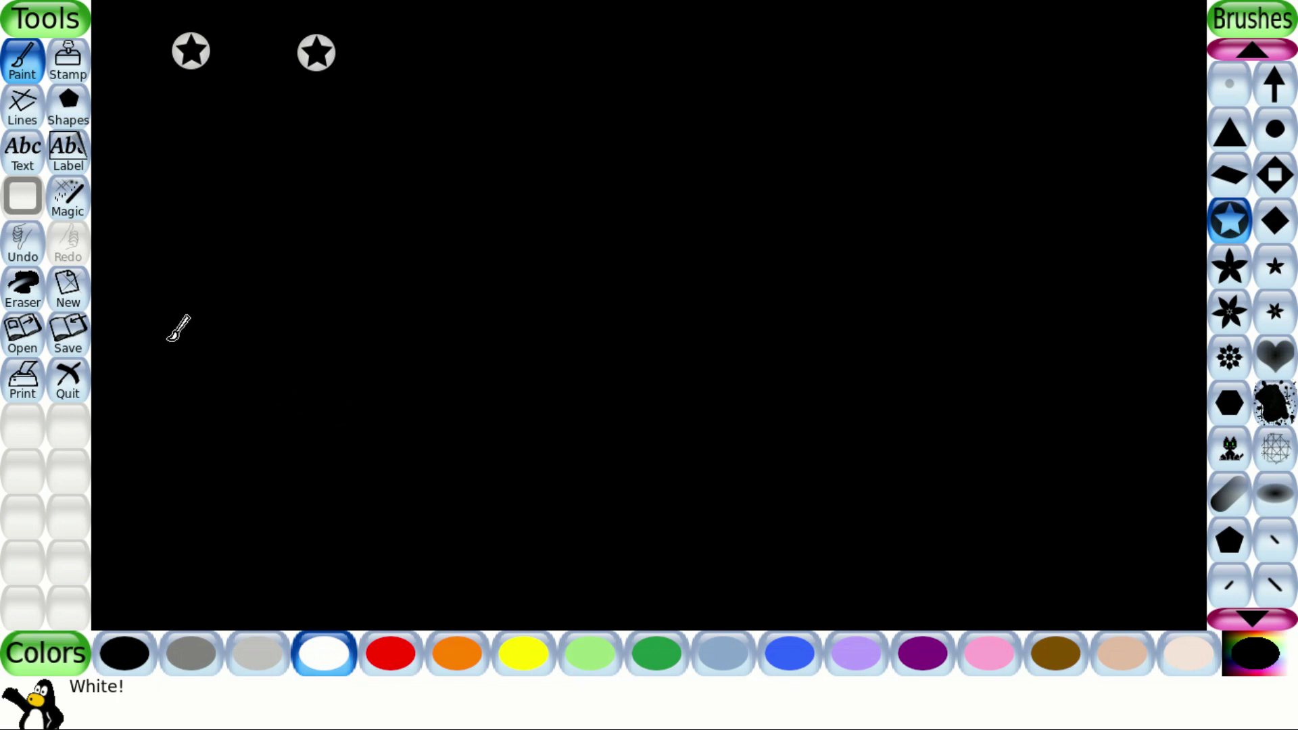
pyautogui.click(35, 254)
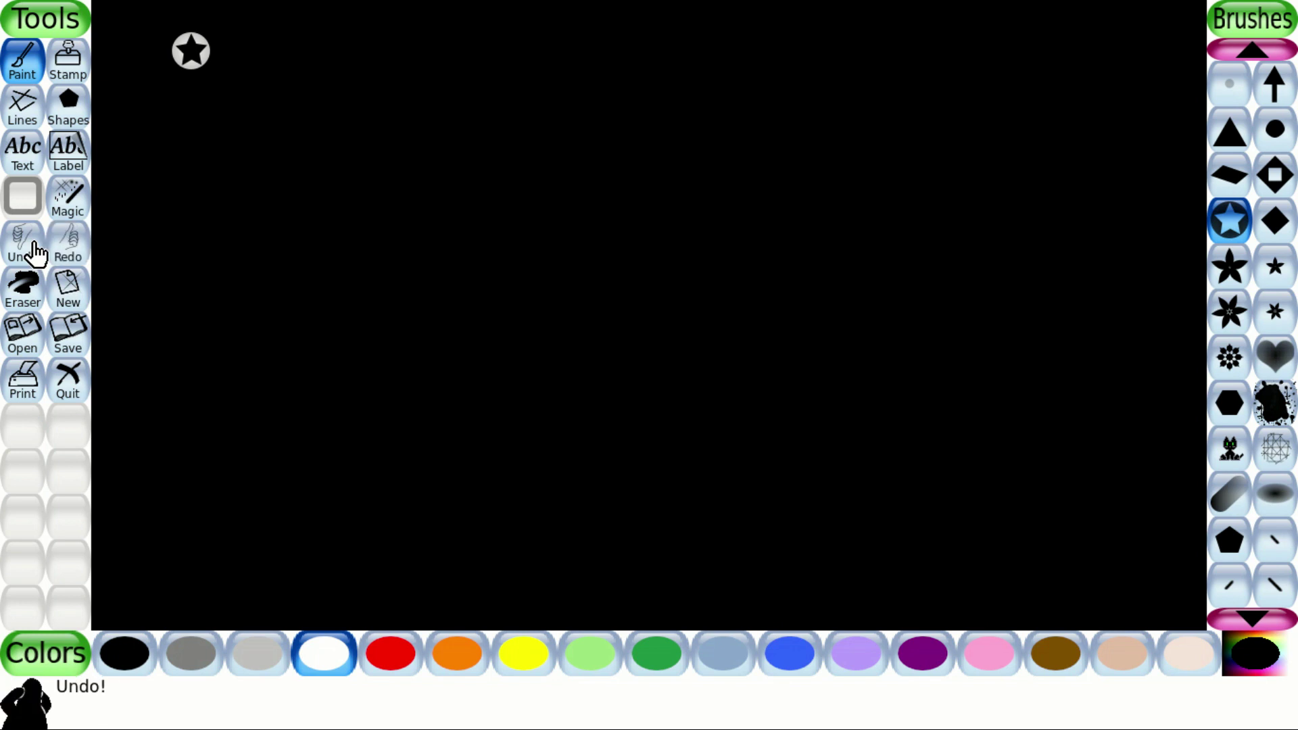
pyautogui.click(35, 253)
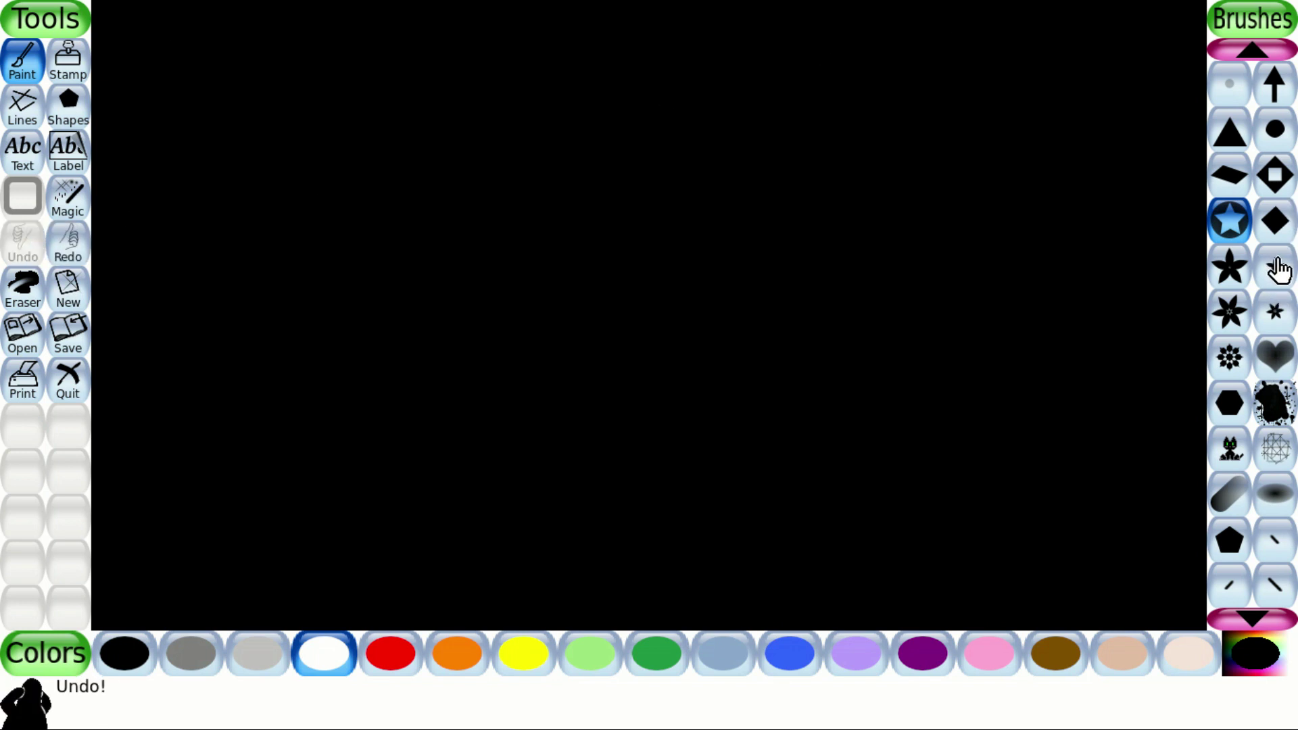
# Step: Paint three white stars in the canvas's upper-left area with the small five-pointed star brush, and undo a trial continuous stroke
pyautogui.click(1279, 273)
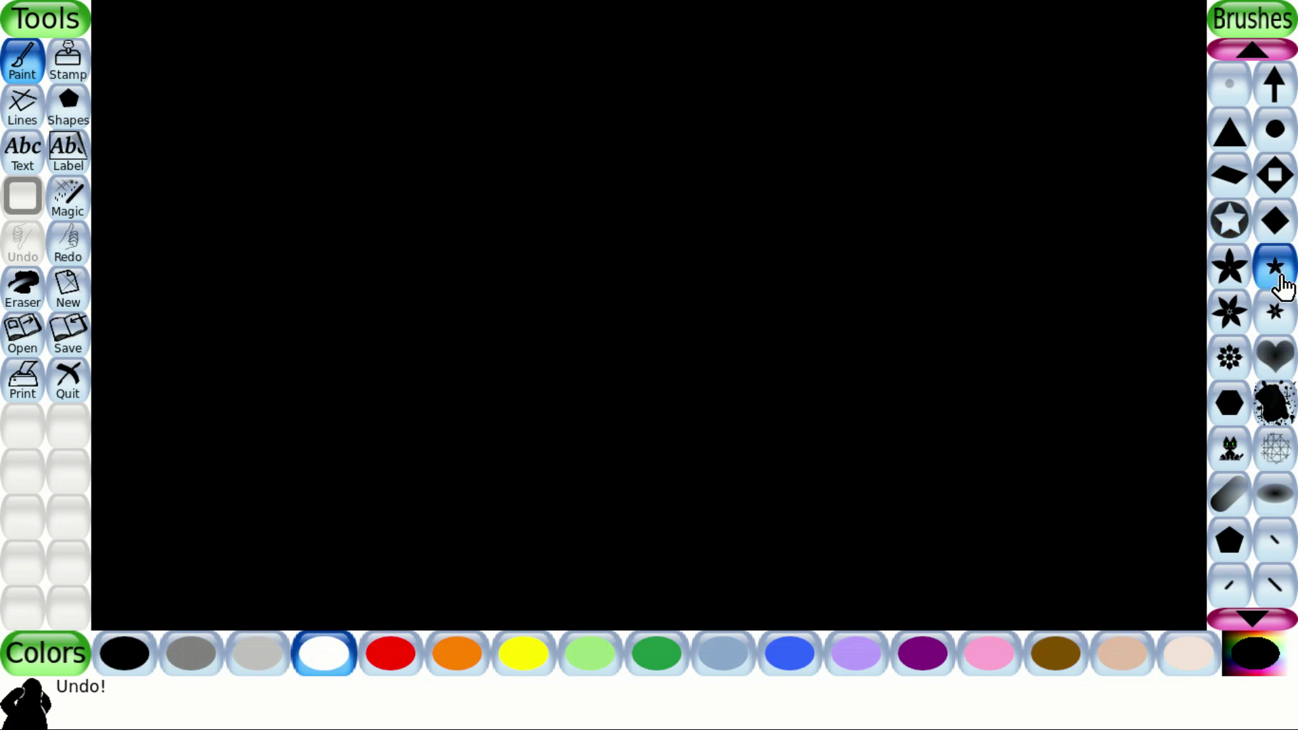
pyautogui.click(193, 74)
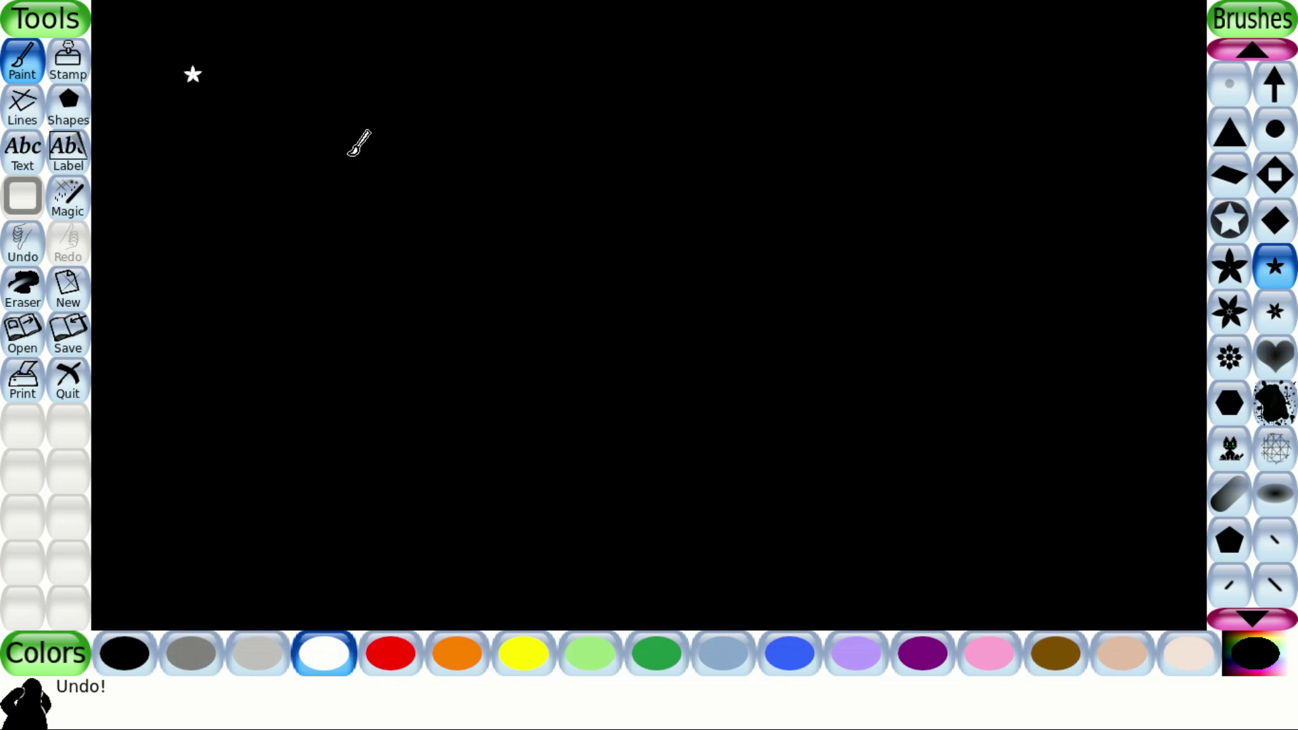
pyautogui.click(170, 265)
pyautogui.click(361, 156)
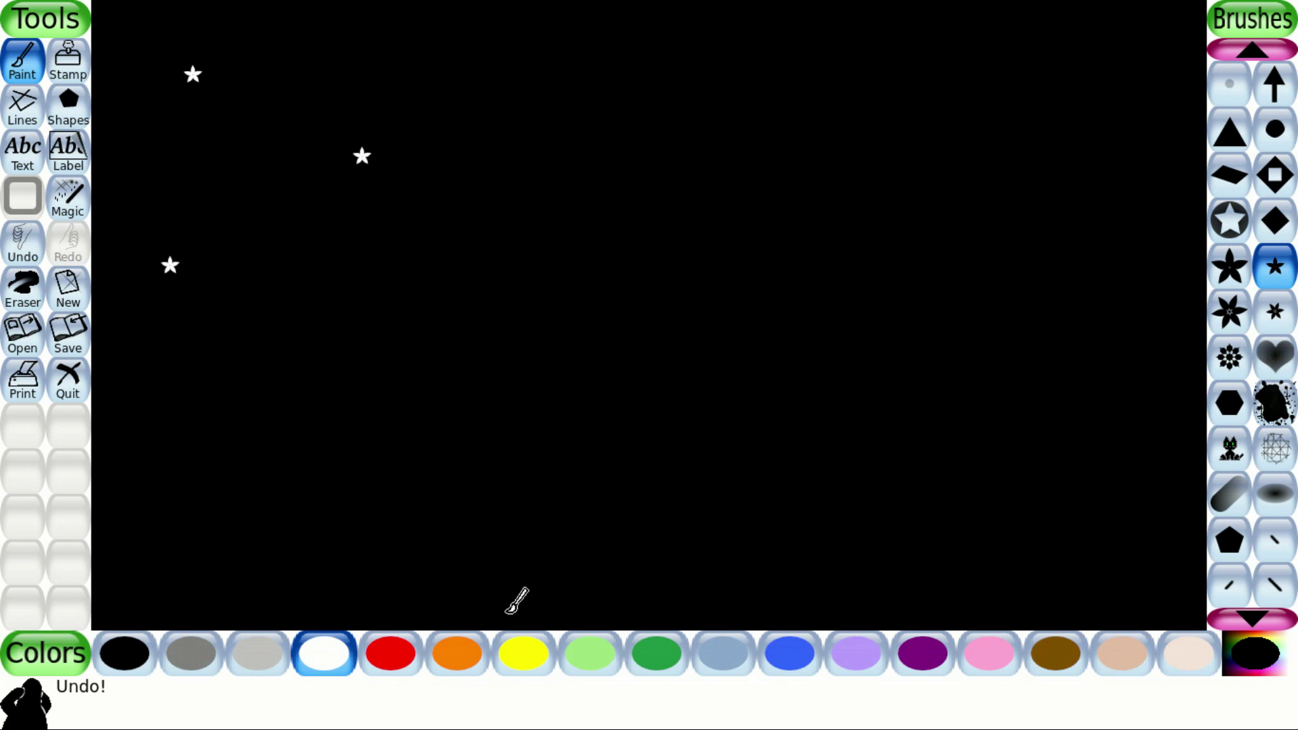
pyautogui.moveTo(404, 432)
pyautogui.mouseDown()
pyautogui.moveTo(517, 372)
pyautogui.moveTo(679, 379)
pyautogui.mouseUp()
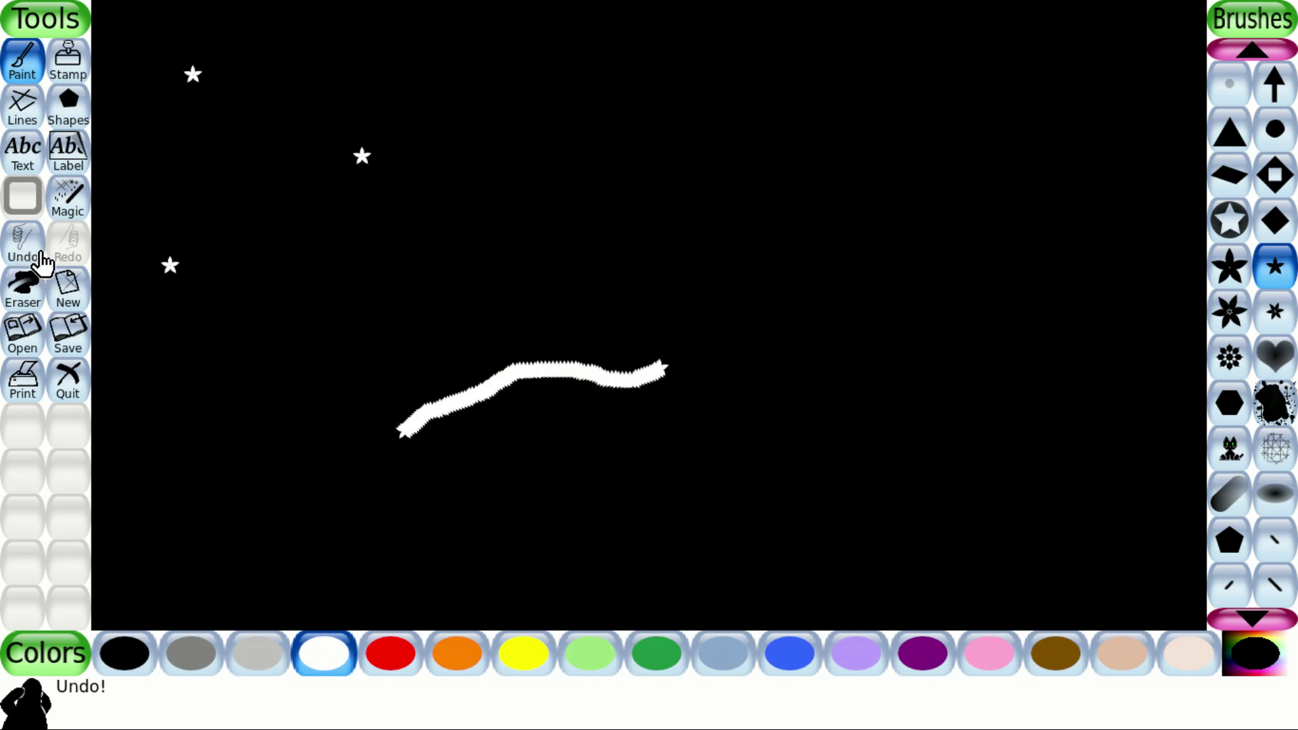
pyautogui.click(21, 251)
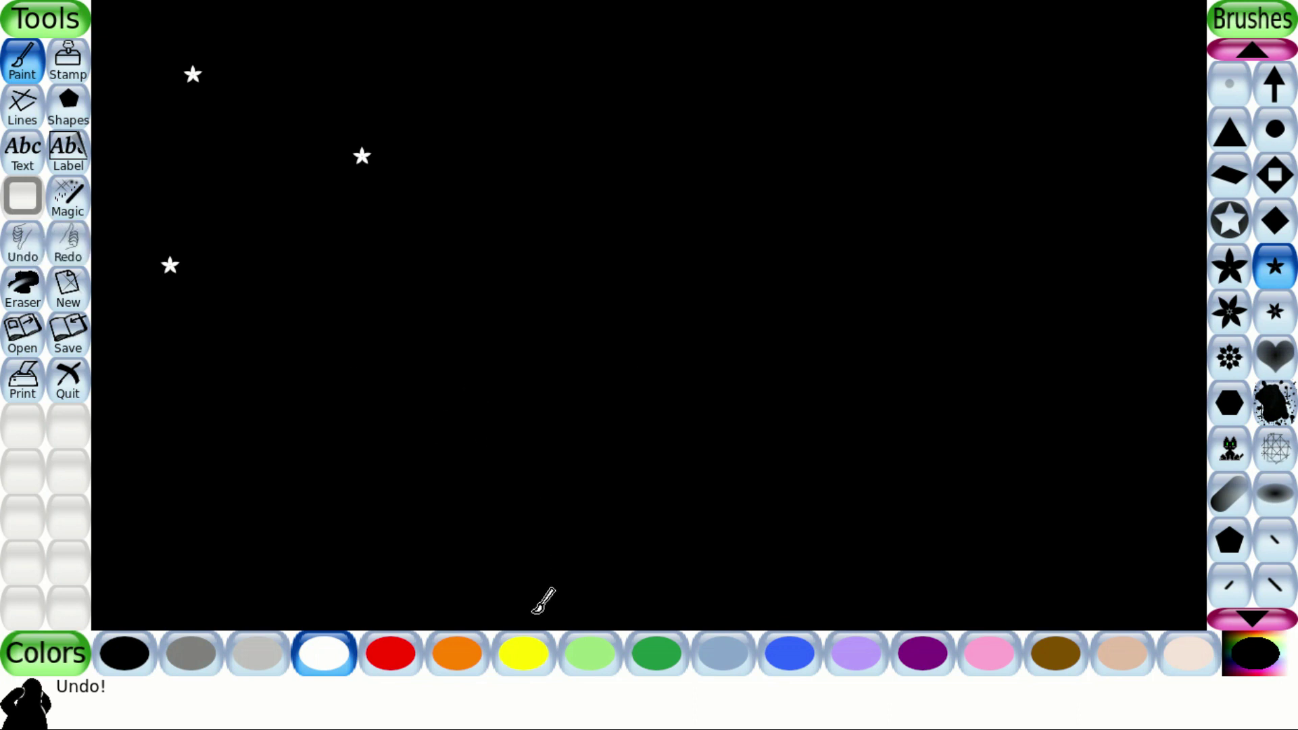
# Step: Scatter small yellow stars across the upper half of the black sky, and undo the smeared one near the middle
pyautogui.click(524, 668)
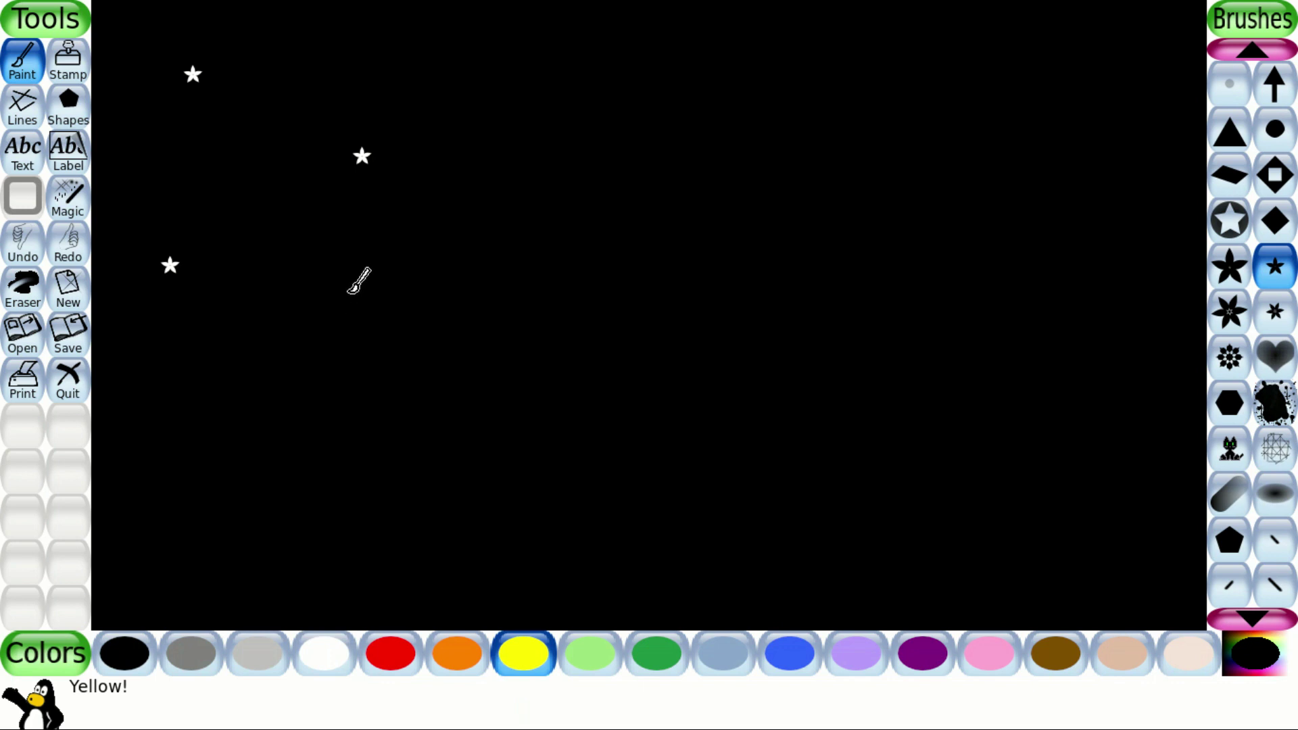
pyautogui.click(347, 293)
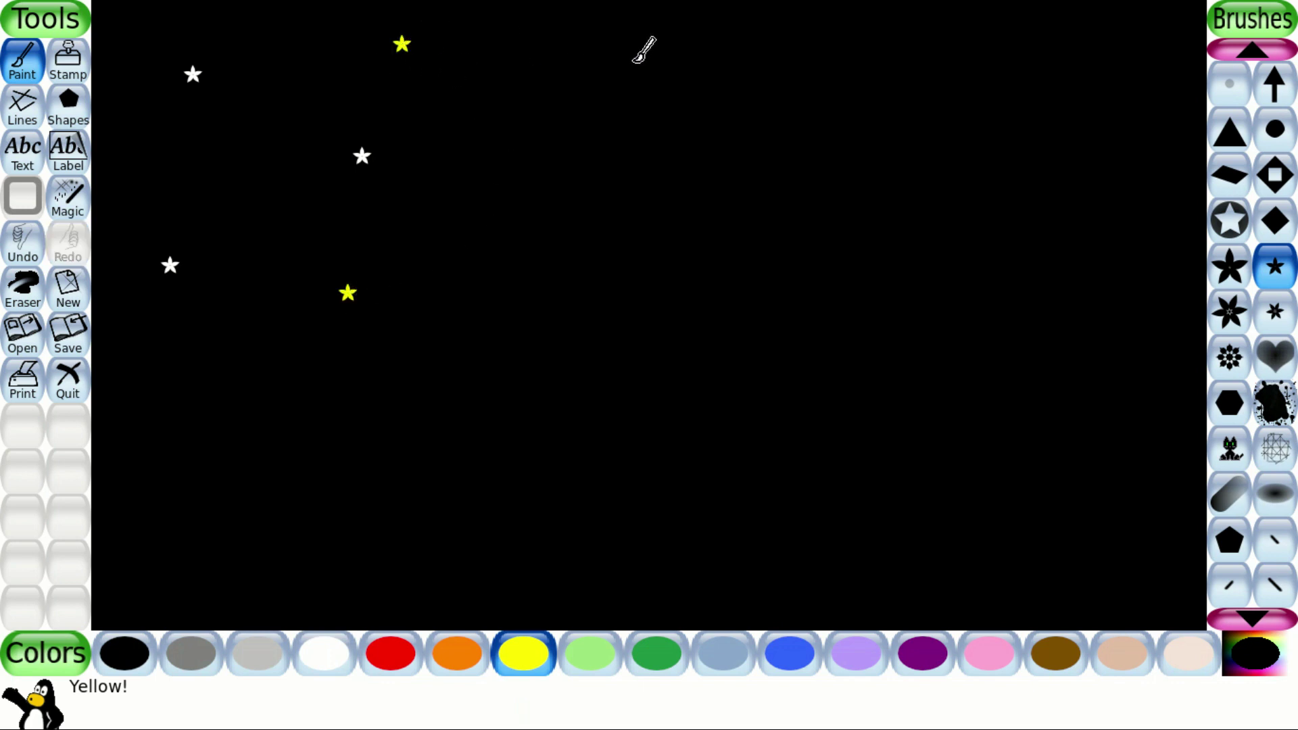
pyautogui.click(588, 52)
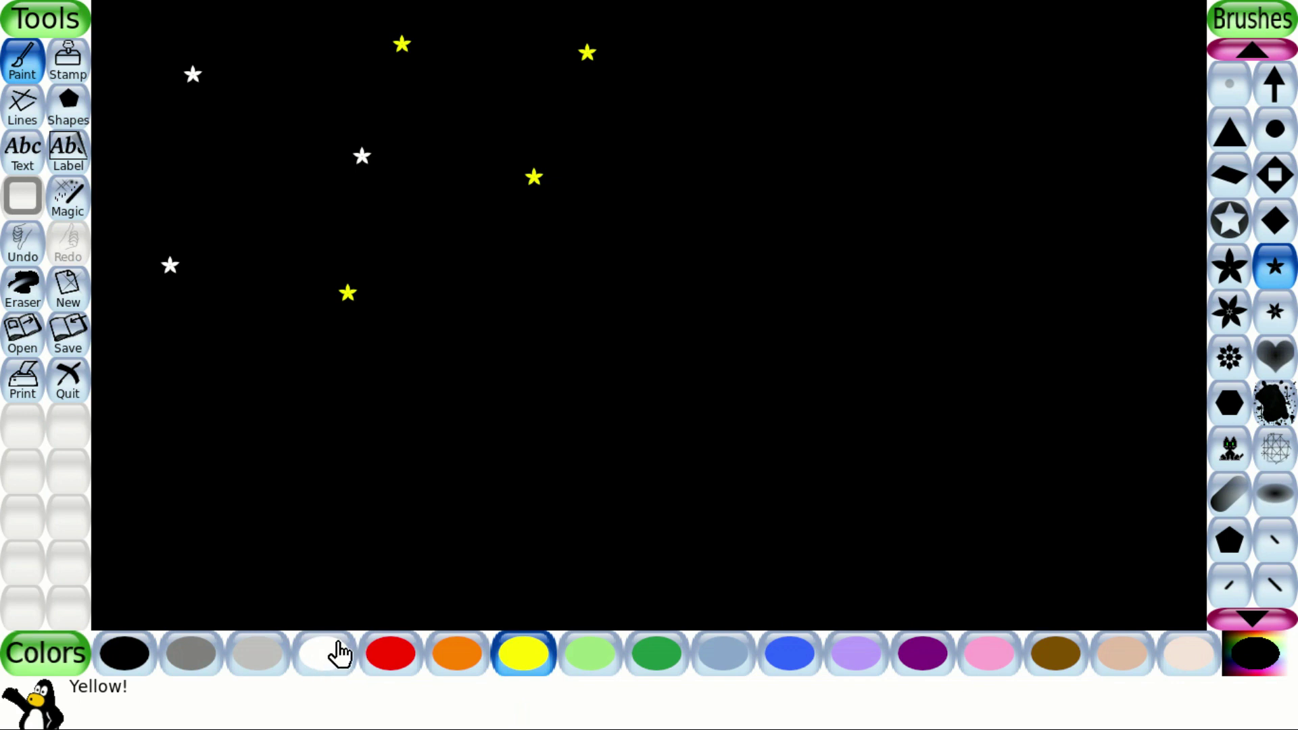
pyautogui.click(798, 131)
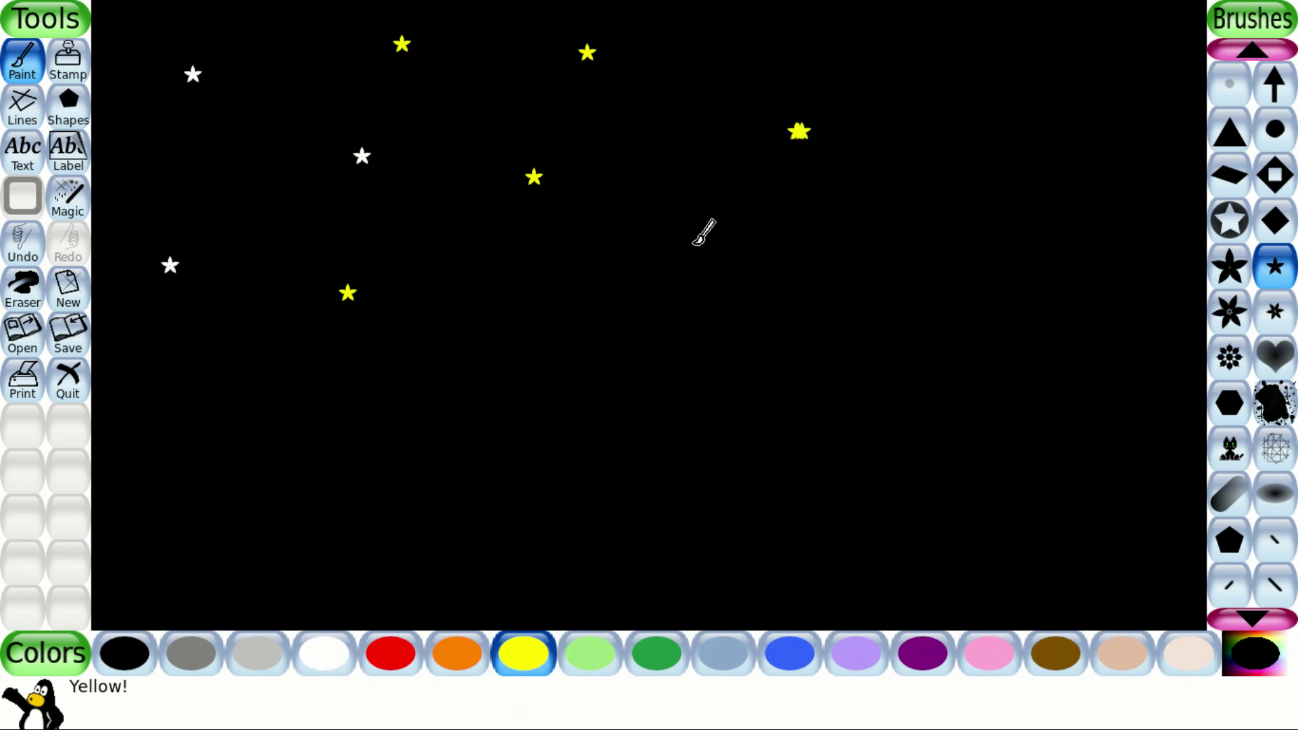
pyautogui.click(807, 73)
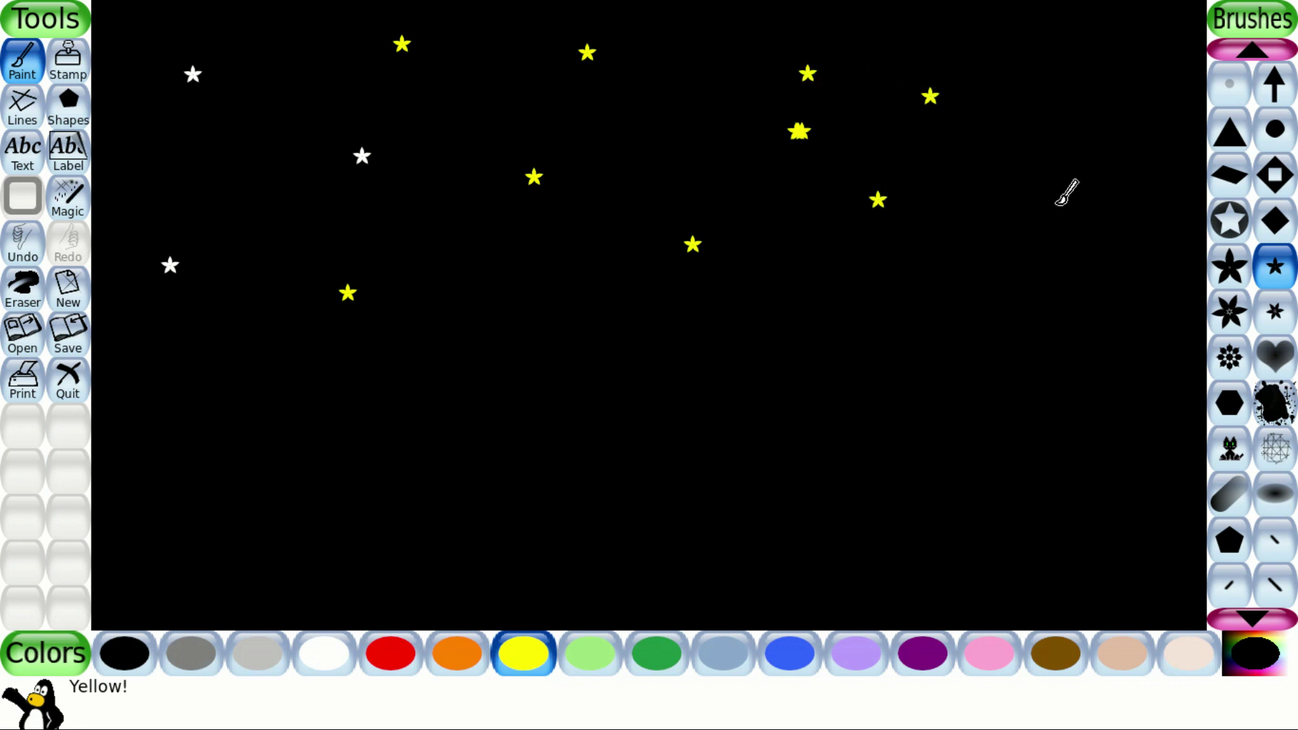
pyautogui.click(501, 323)
pyautogui.click(891, 332)
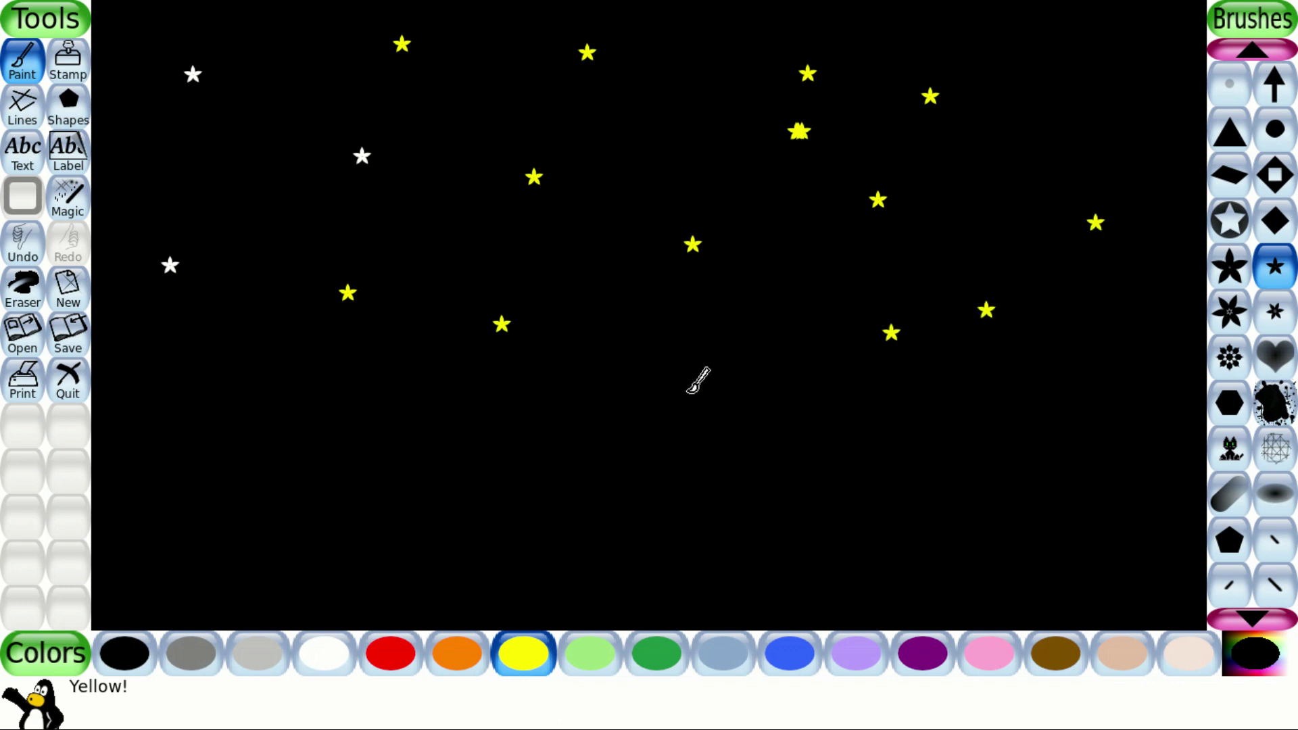
pyautogui.moveTo(691, 336); pyautogui.dragTo(701, 338)
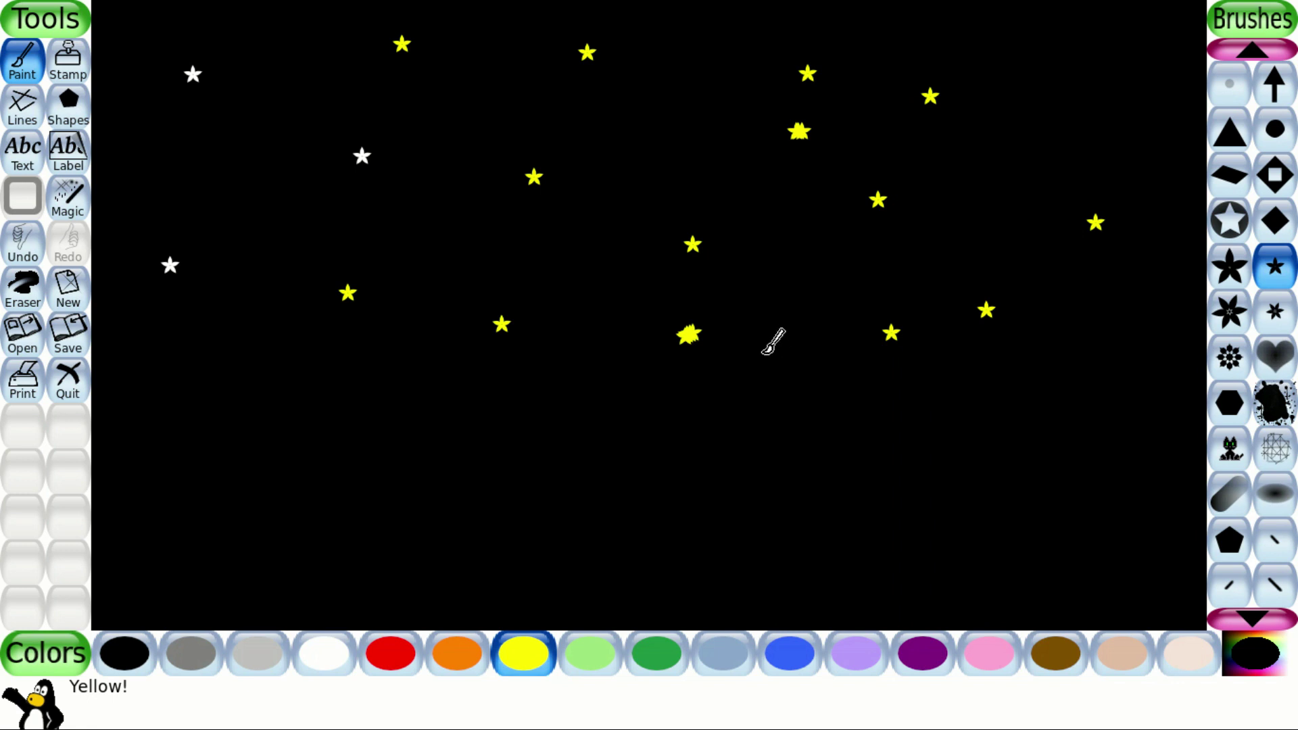
pyautogui.click(22, 242)
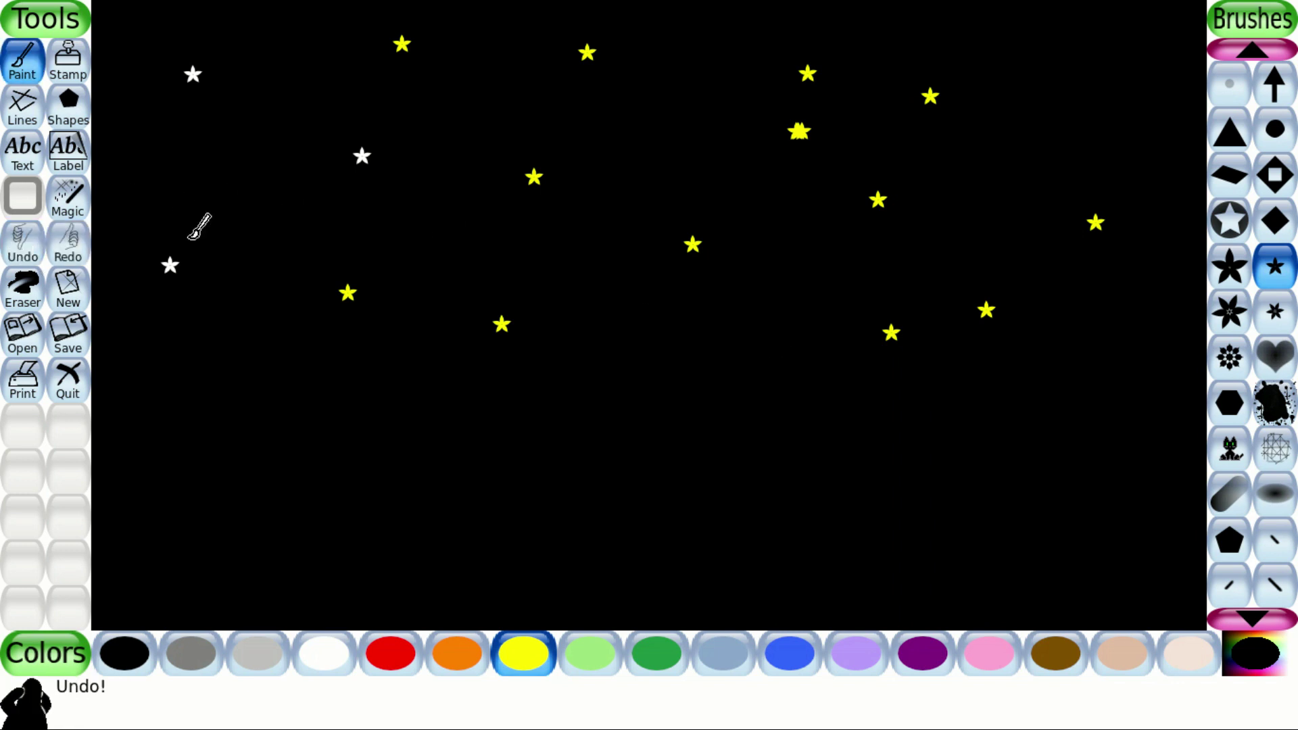
# Step: Add more small yellow and white stars among the existing ones across the upper half of the sky
pyautogui.click(729, 327)
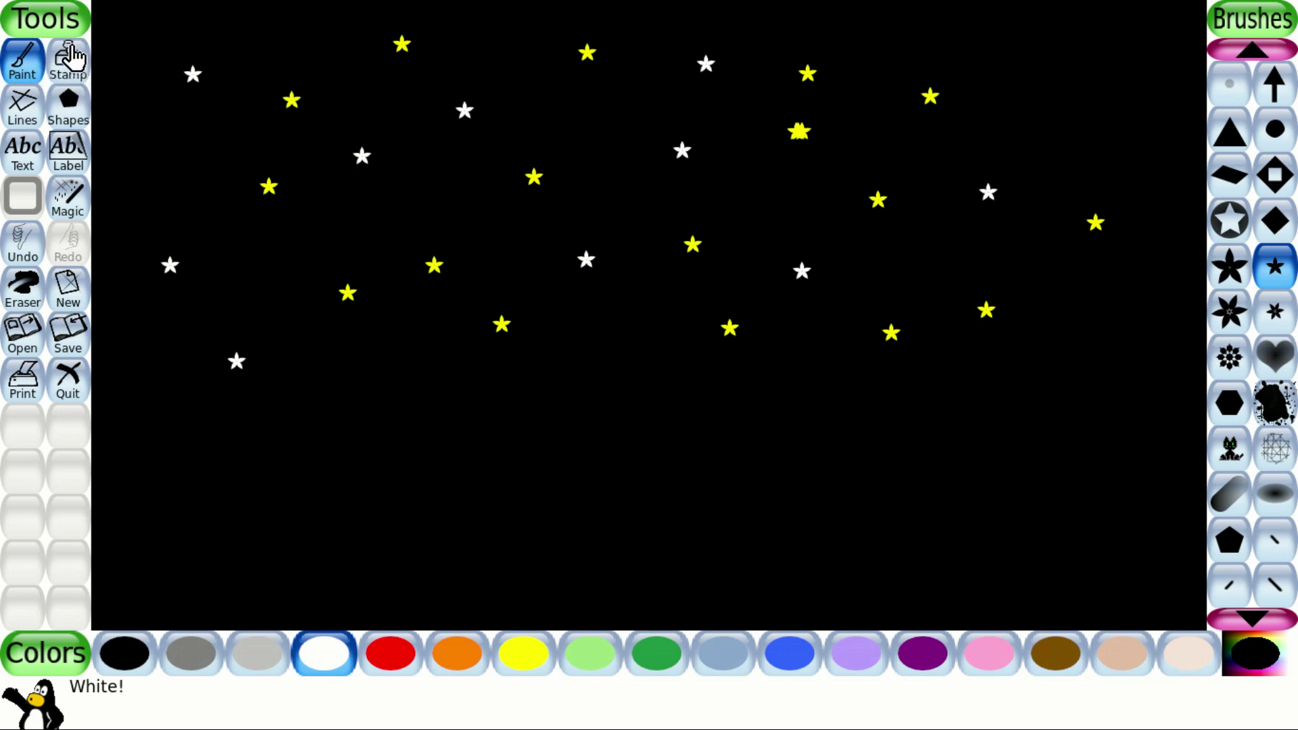
# Step: Find the space stamps and stamp the crescent moon in the upper-right corner of the sky
pyautogui.click(68, 76)
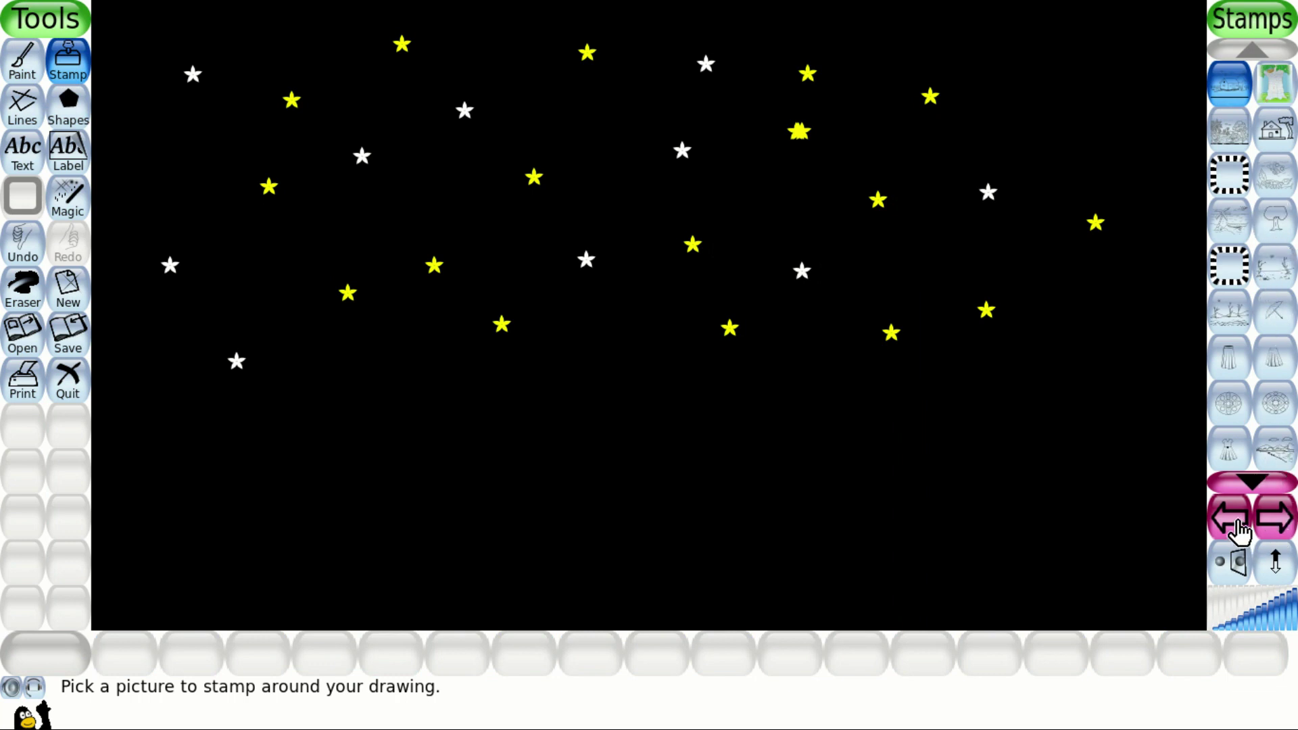
pyautogui.click(1274, 522)
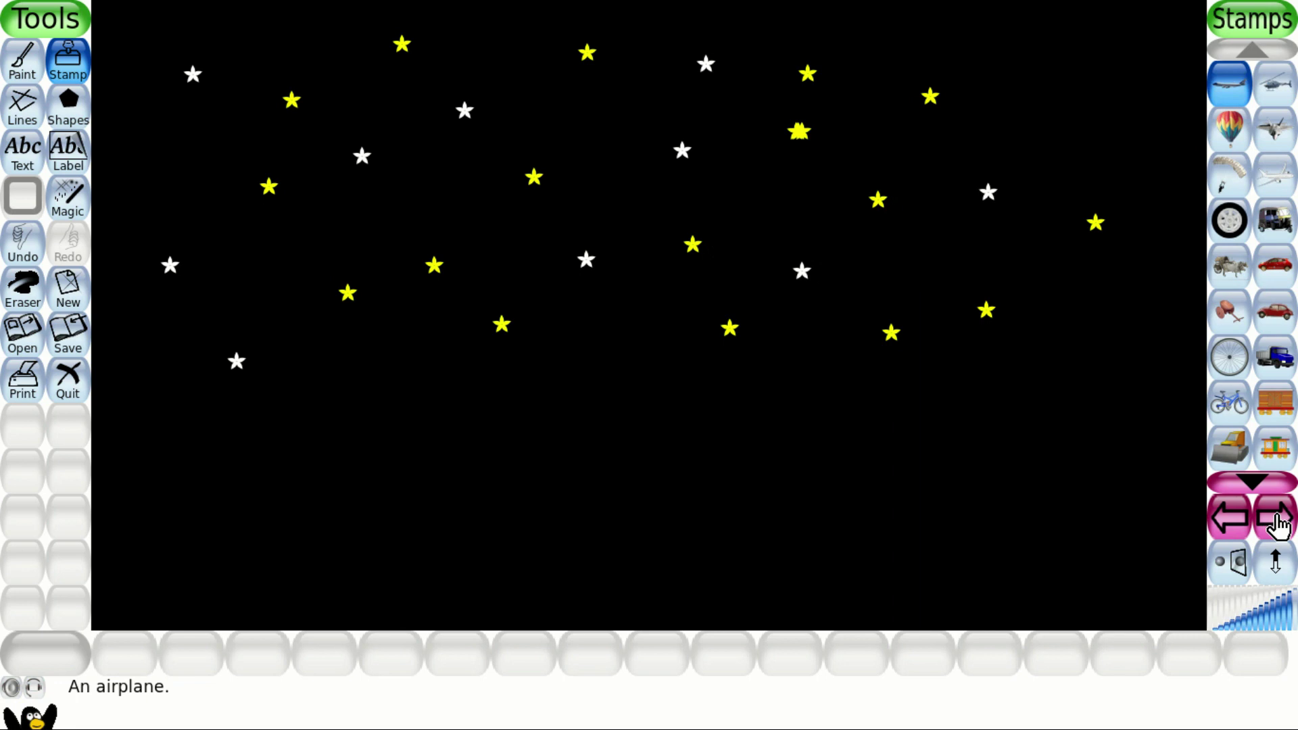
pyautogui.click(1237, 535)
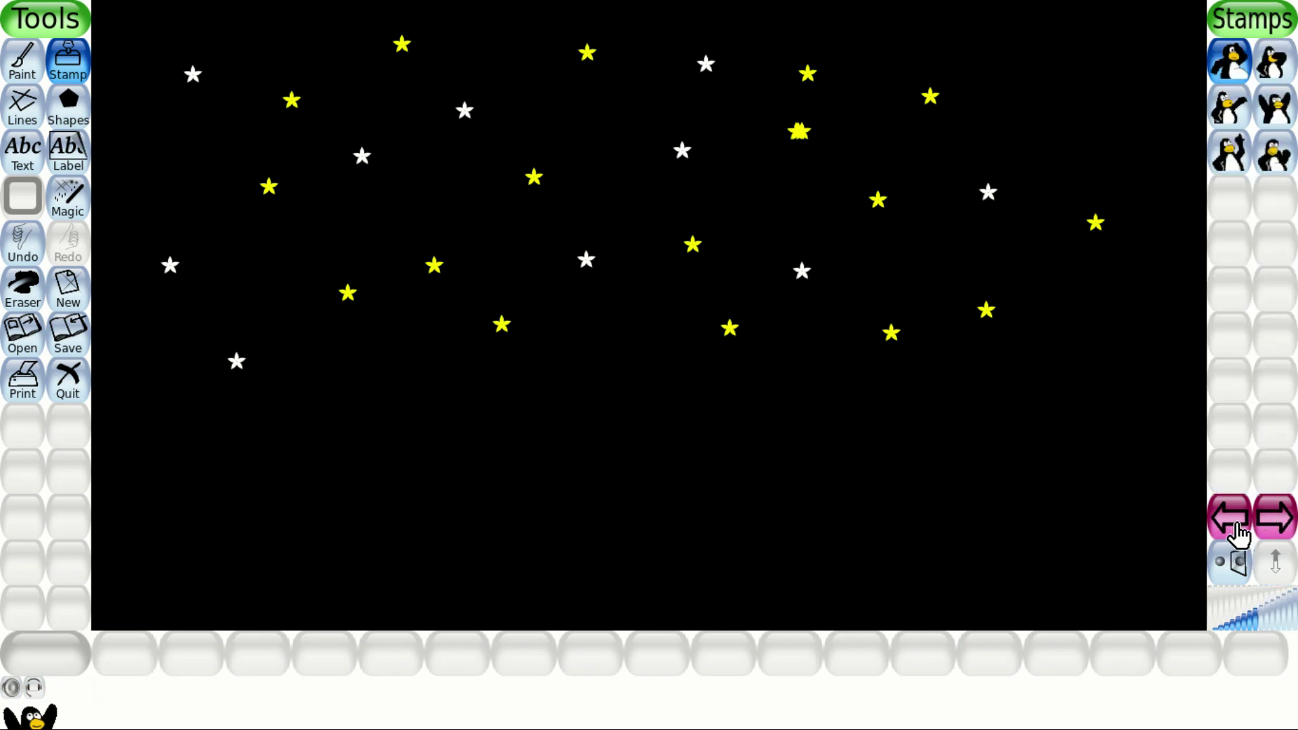
pyautogui.click(1232, 533)
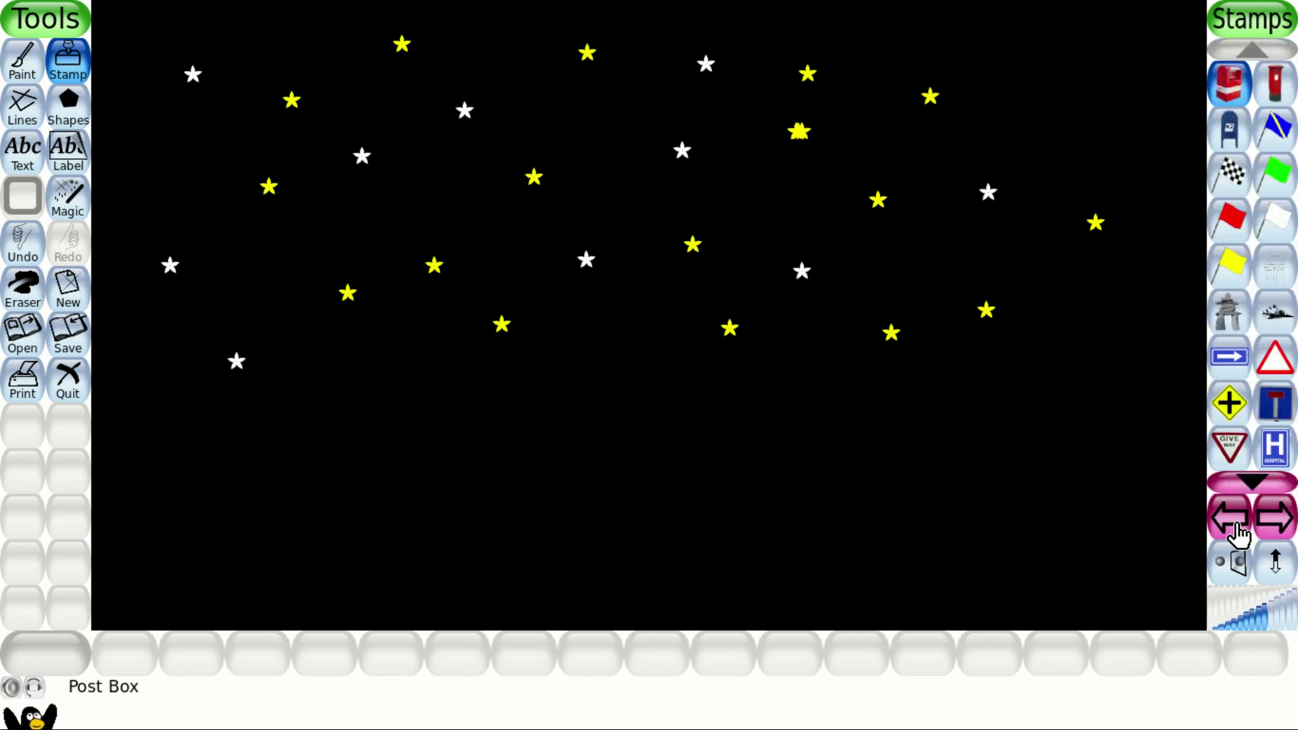
pyautogui.click(1227, 525)
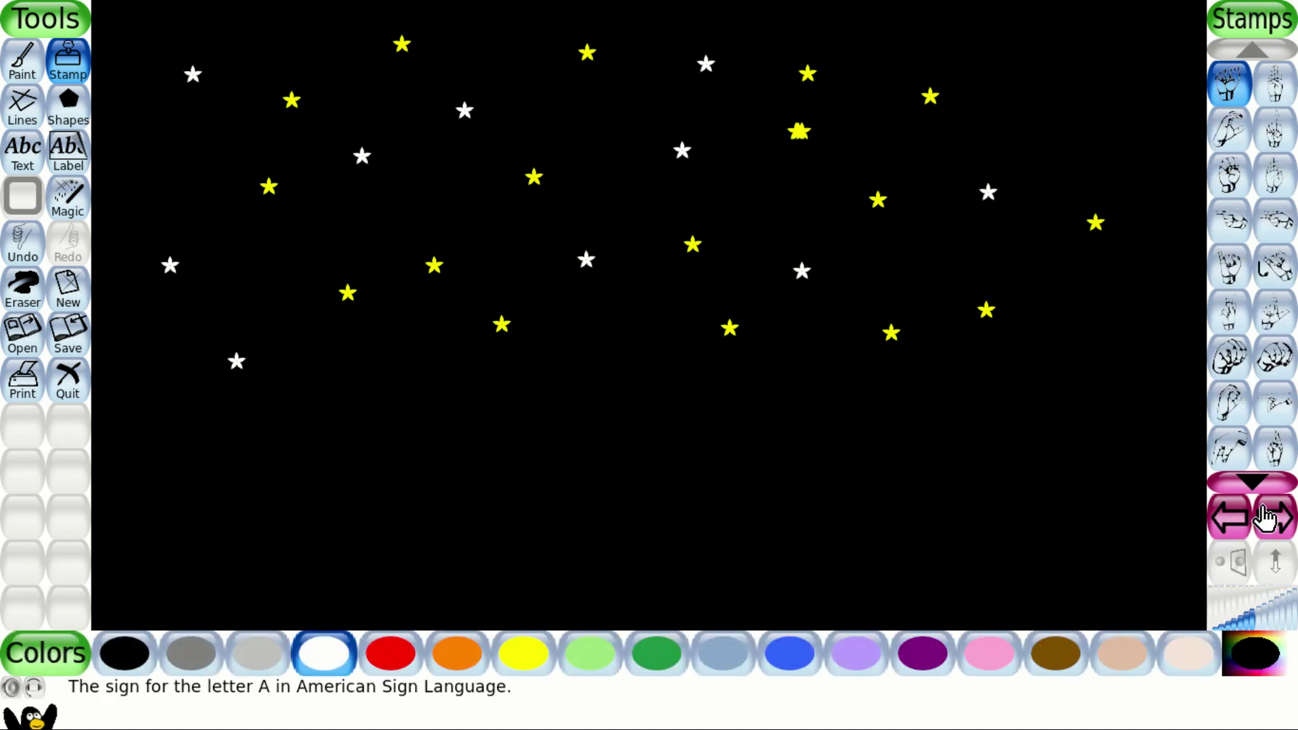
pyautogui.click(1228, 531)
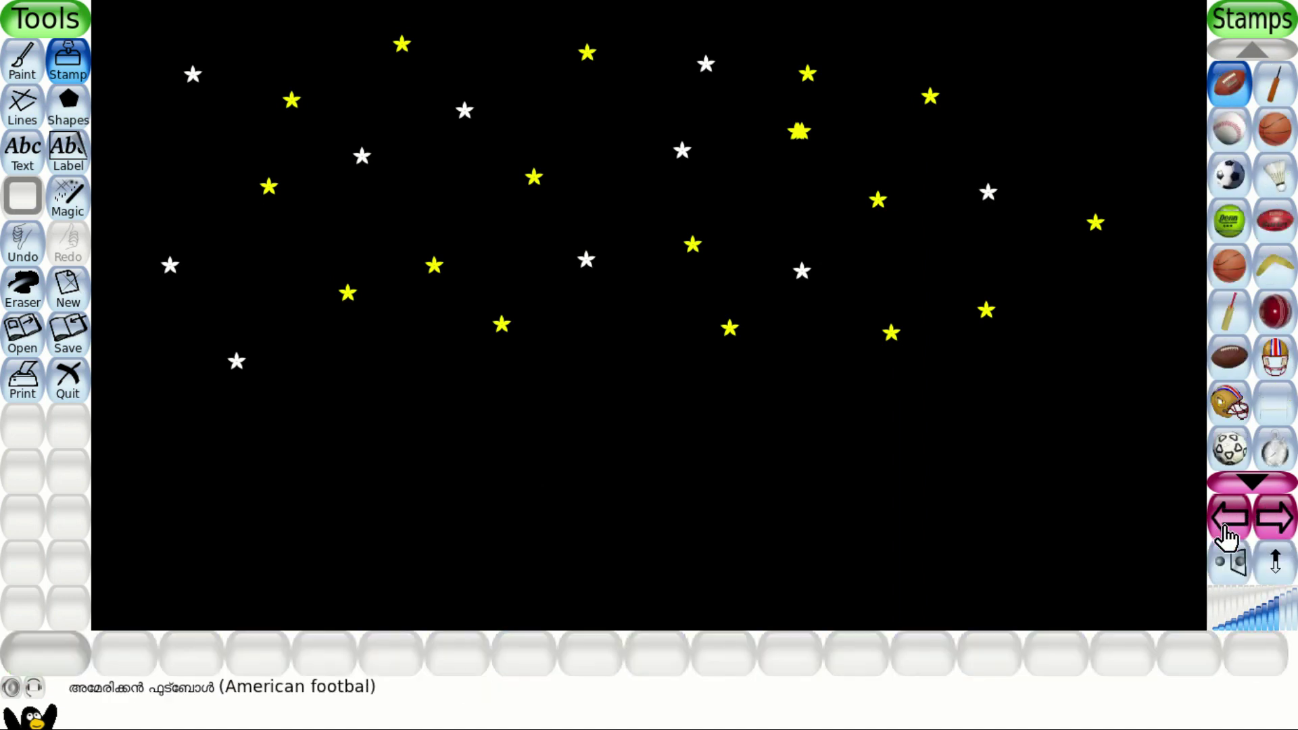
pyautogui.click(1227, 534)
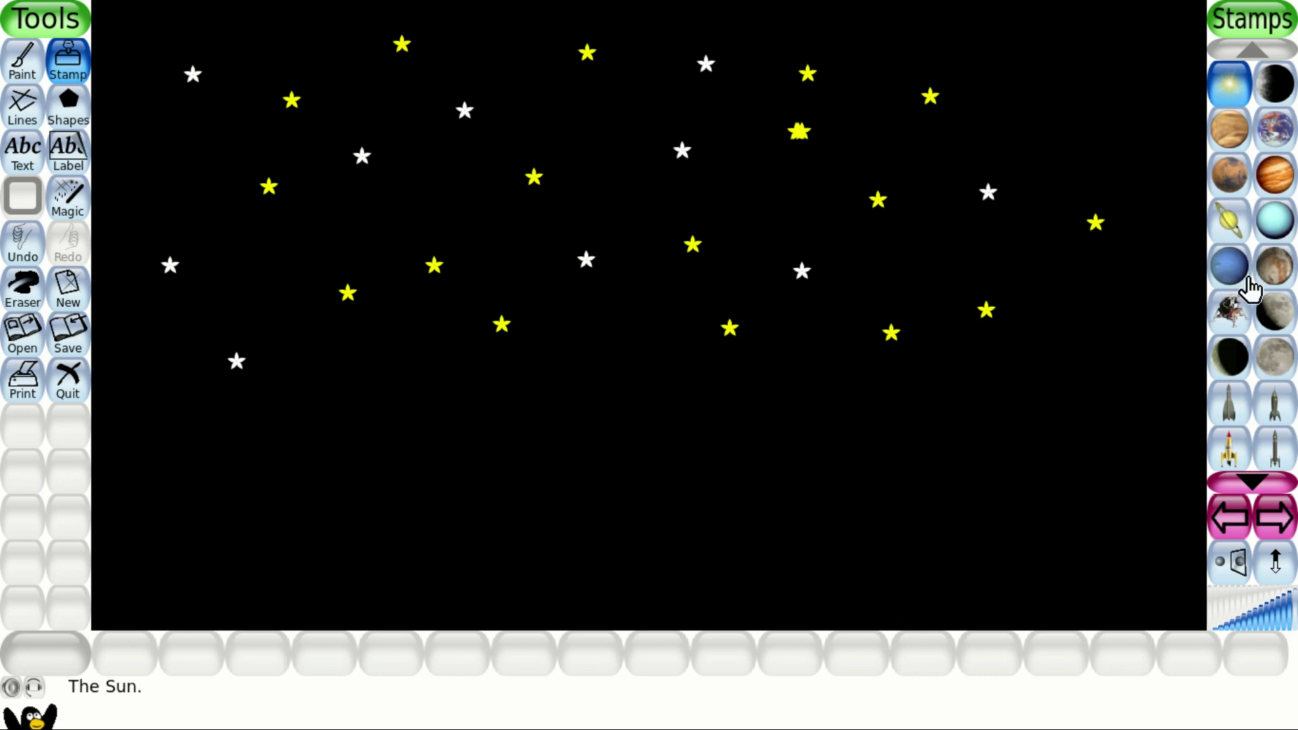
pyautogui.click(1236, 362)
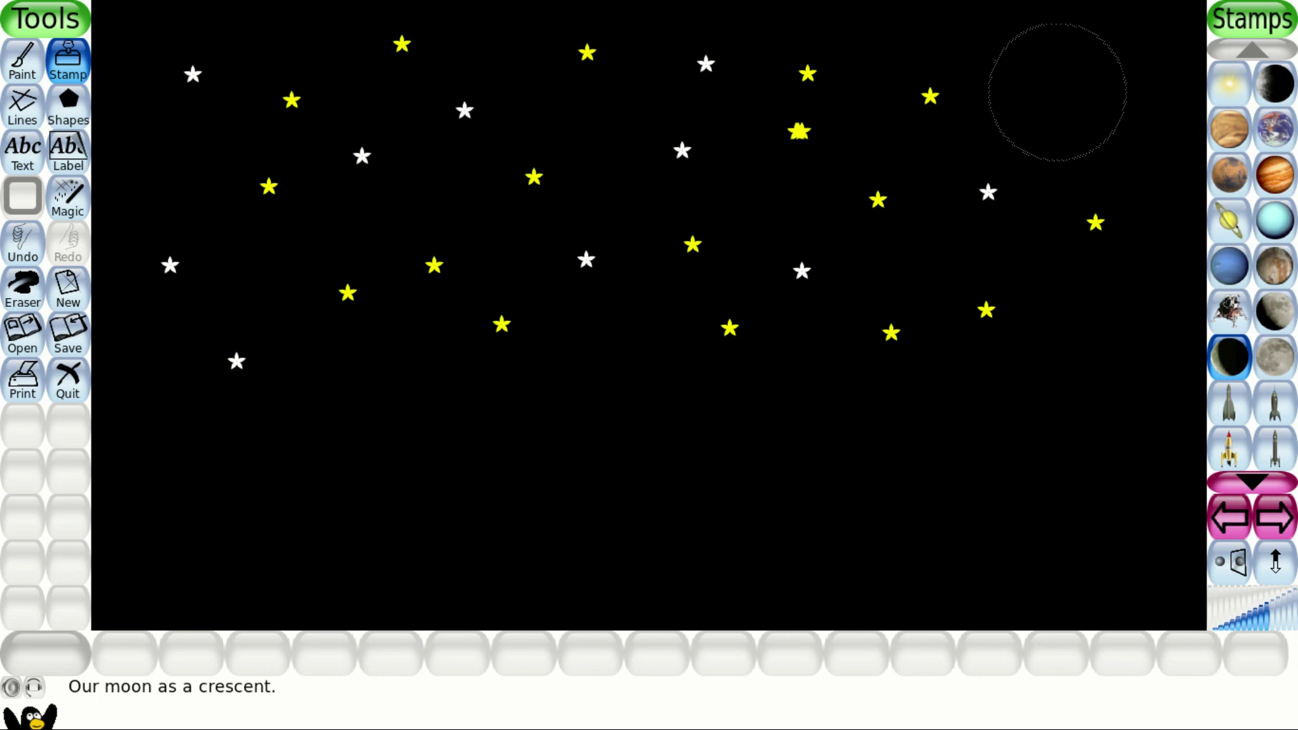
pyautogui.click(1056, 93)
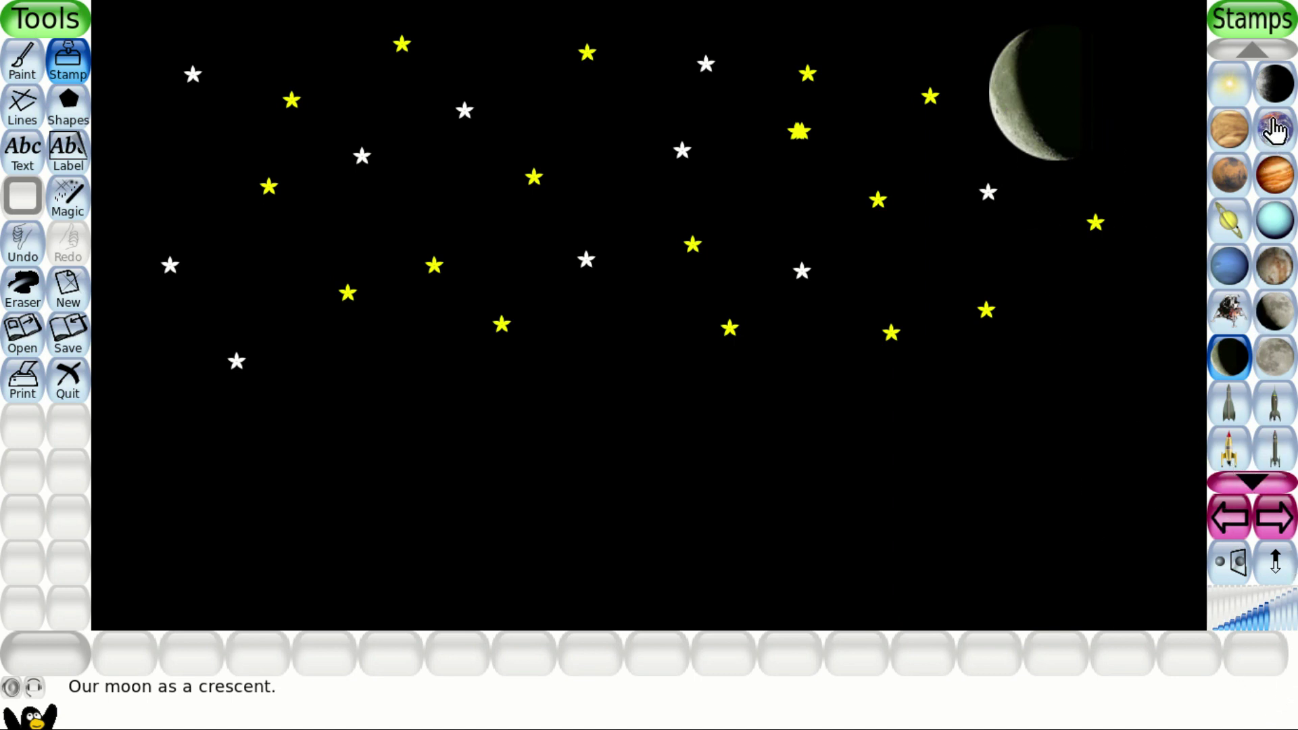
# Step: Stamp the Earth below the stars near the canvas's centre, undo it, and stamp it again at a larger size slightly lower
pyautogui.click(1276, 138)
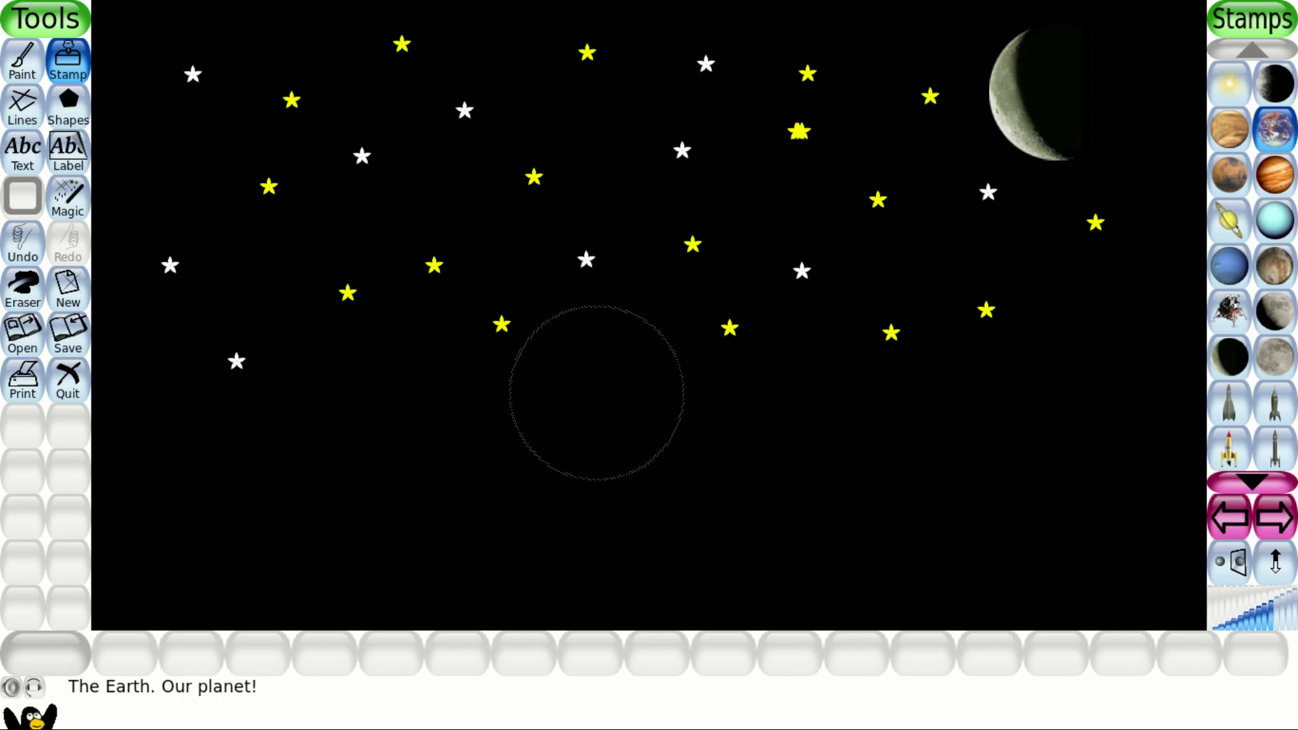
pyautogui.click(621, 422)
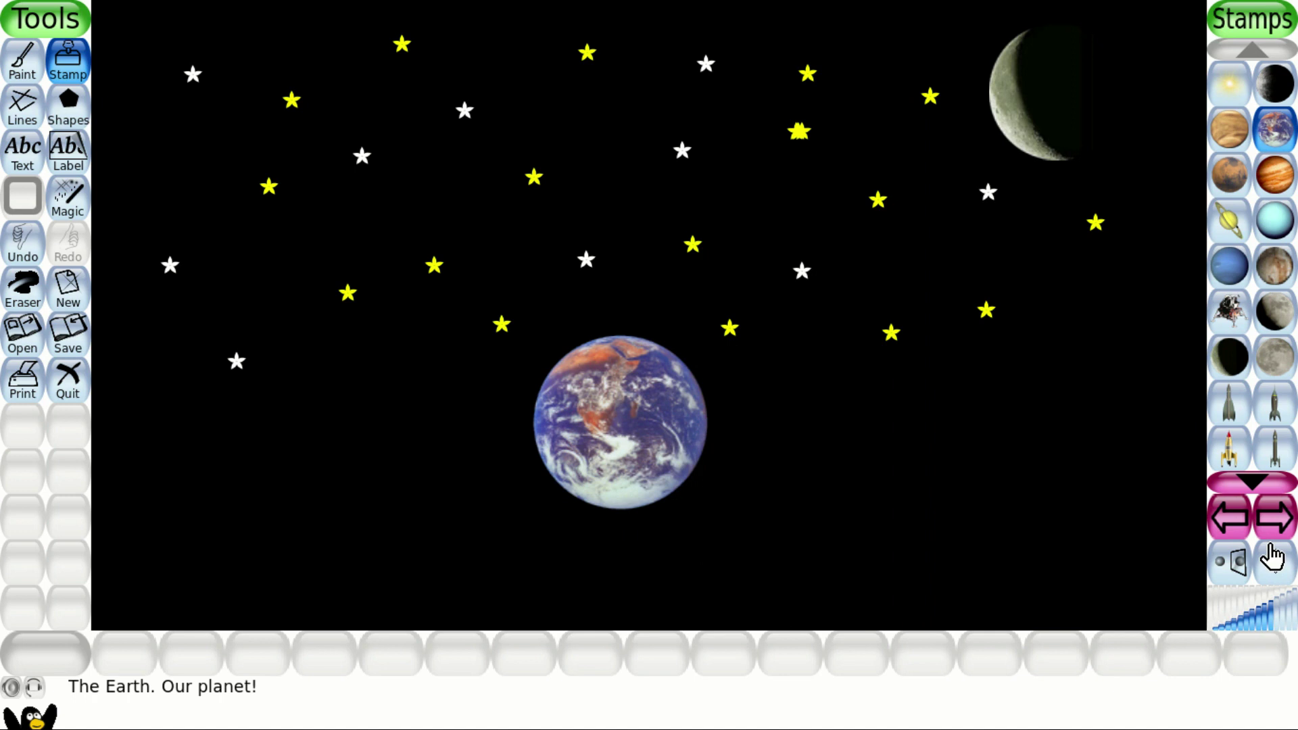
pyautogui.click(20, 243)
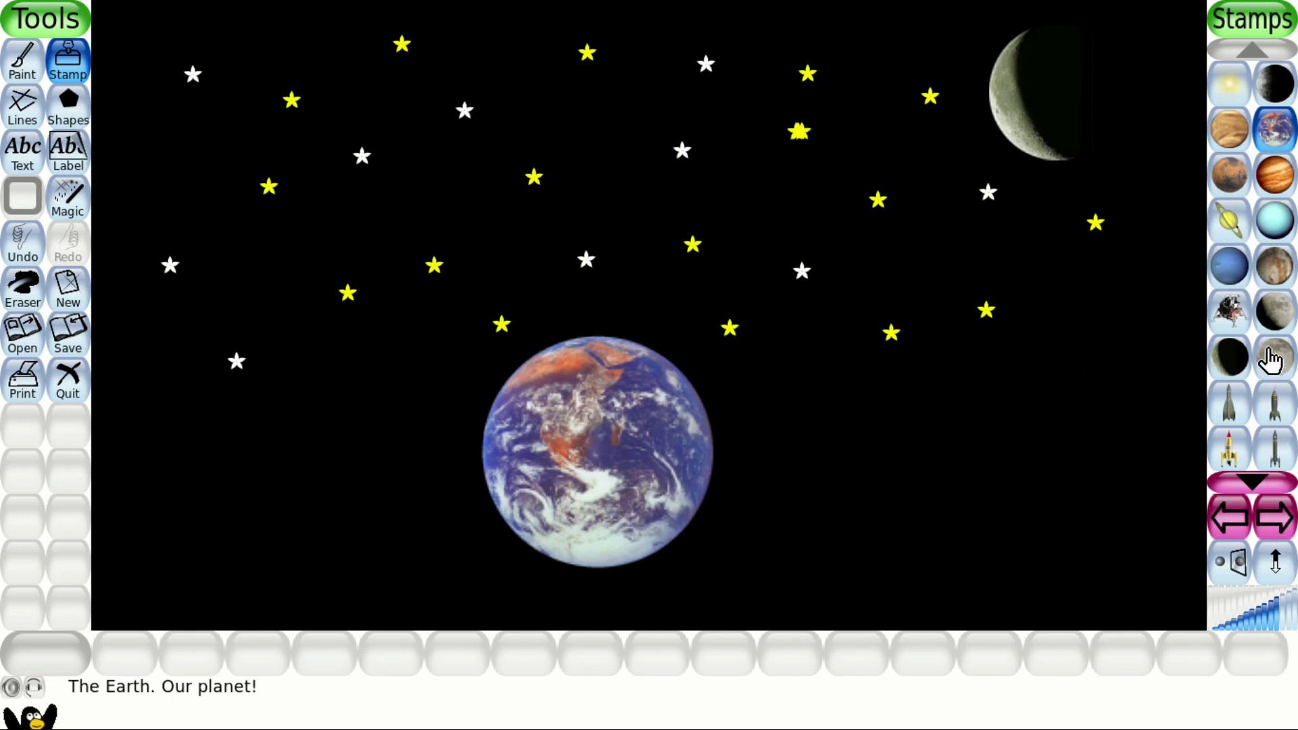
pyautogui.scroll(-1, 1270, 362)
pyautogui.scroll(-2, 1271, 361)
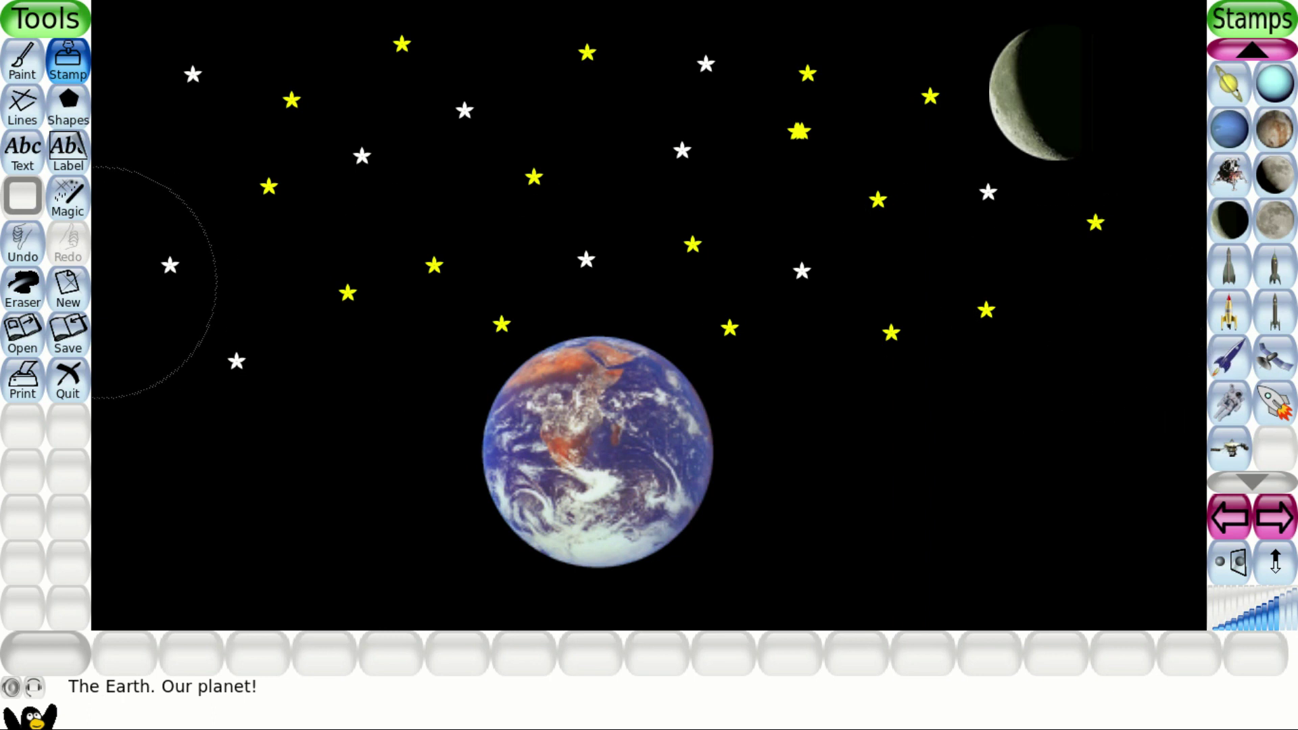
# Step: Save the finished night-sky drawing and start quitting the program
pyautogui.click(72, 326)
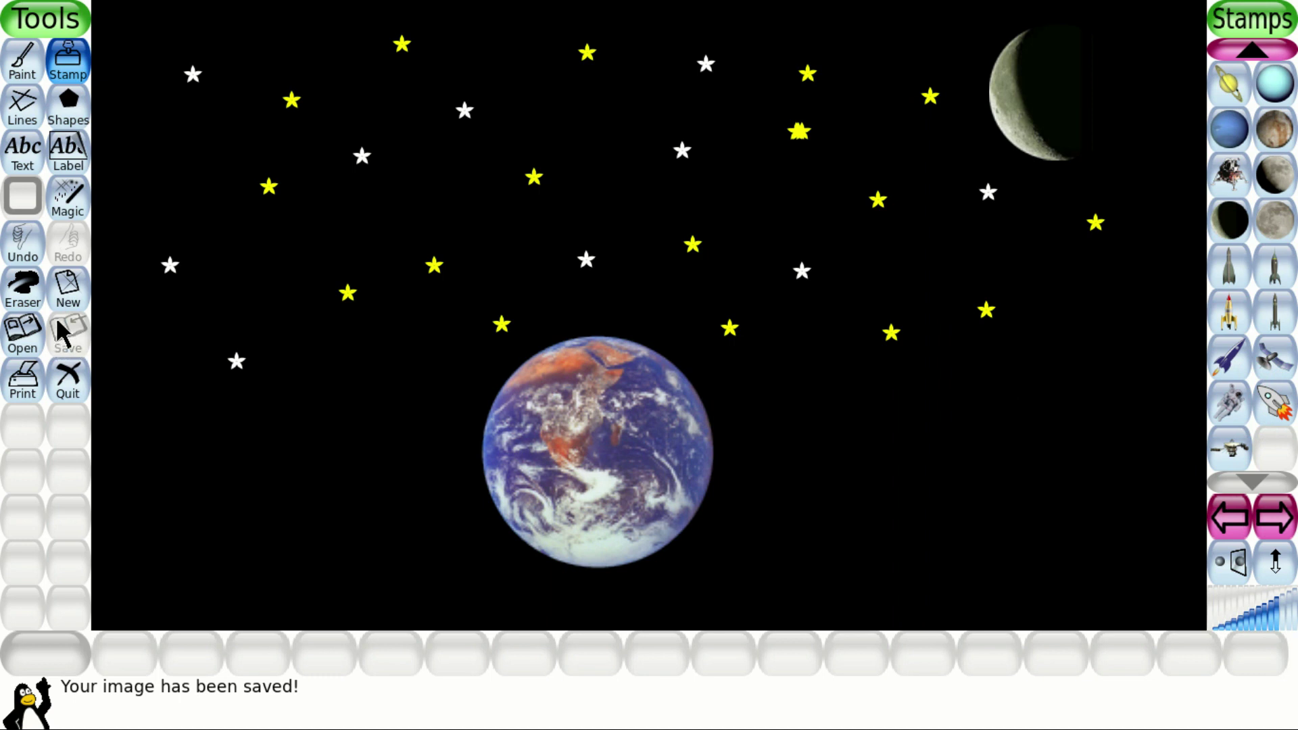
pyautogui.click(71, 387)
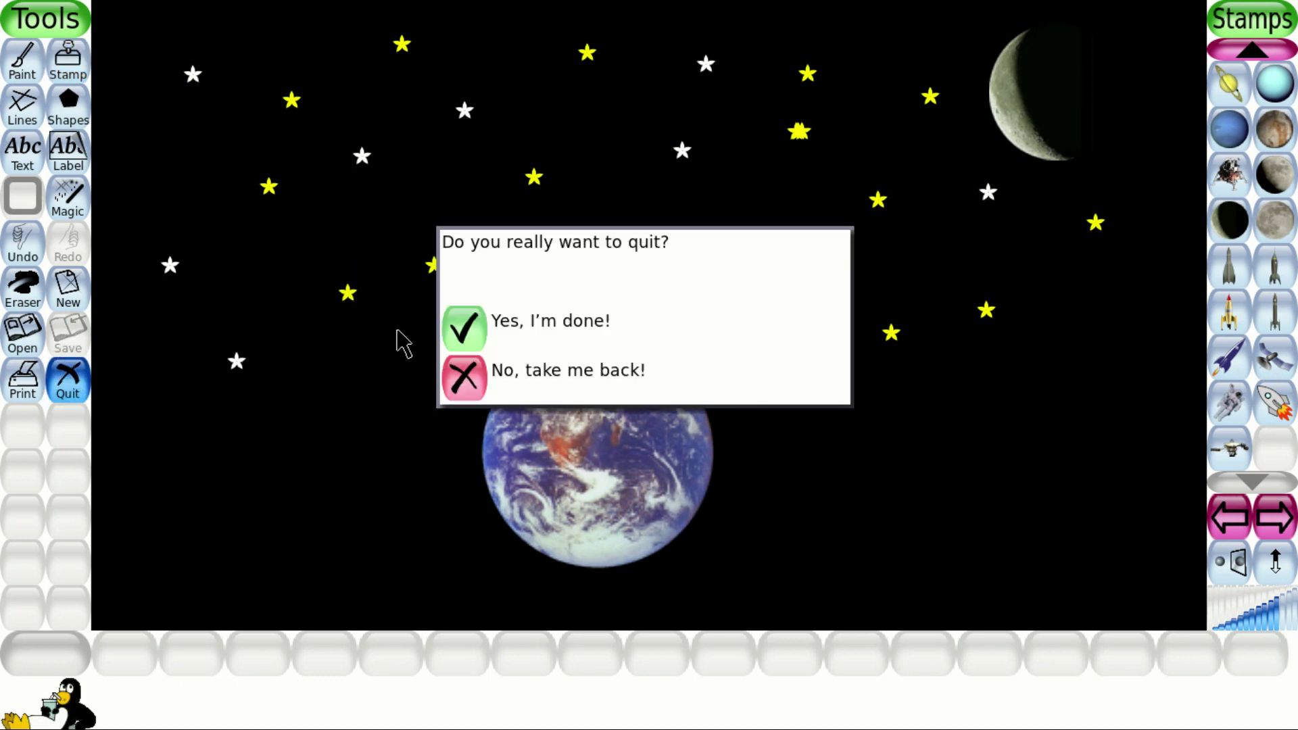